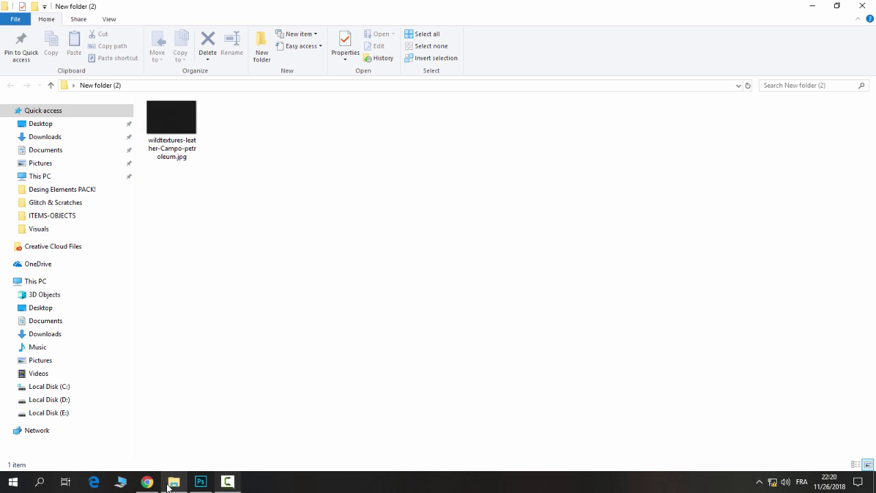
Place the leather texture jpg as a new layer and scale it to fill the whole canvas
mouse_move(172, 123)
mouse_down()
mouse_move(209, 449)
mouse_move(325, 283)
mouse_up()
key(ctrl+minus)
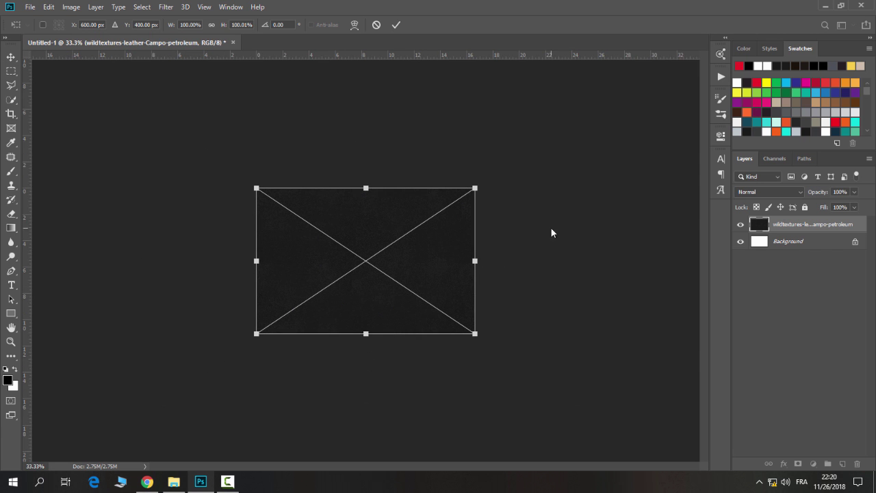
drag(477, 188, 731, 67)
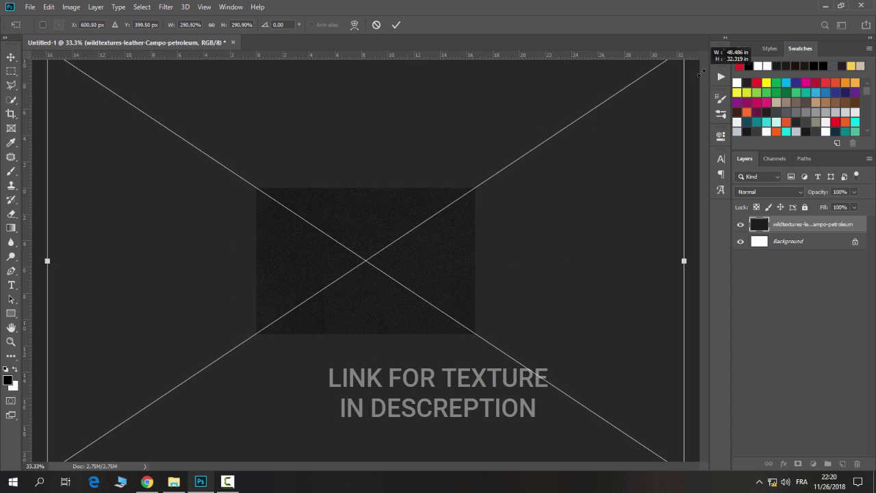
click(395, 25)
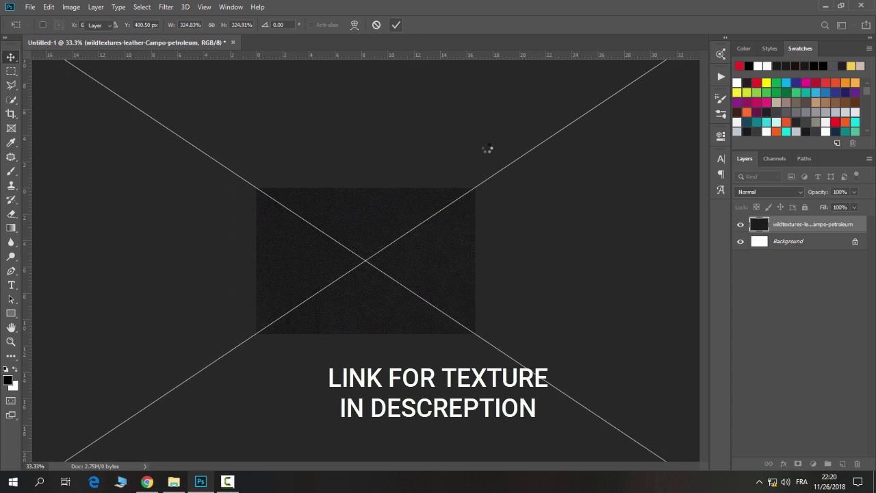
key(ctrl+1)
key(ctrl+minus)
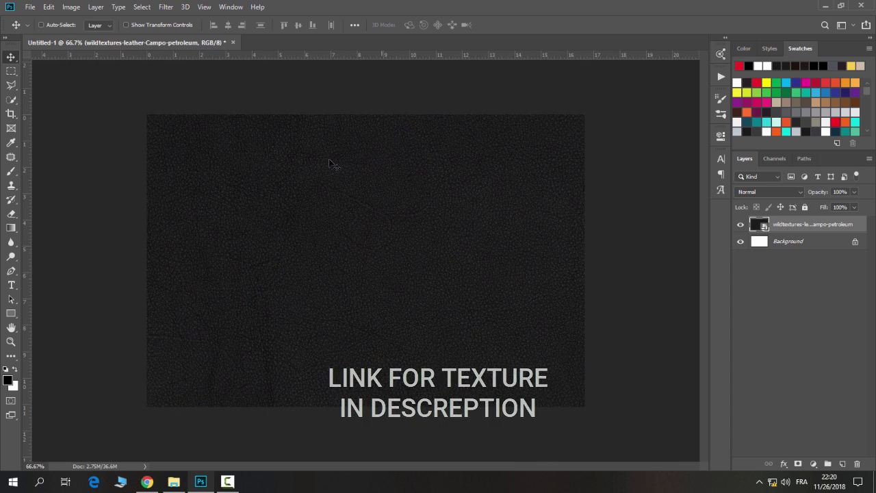
Add the text 'ANIMAL' and centre it on the leather background
click(11, 285)
click(288, 256)
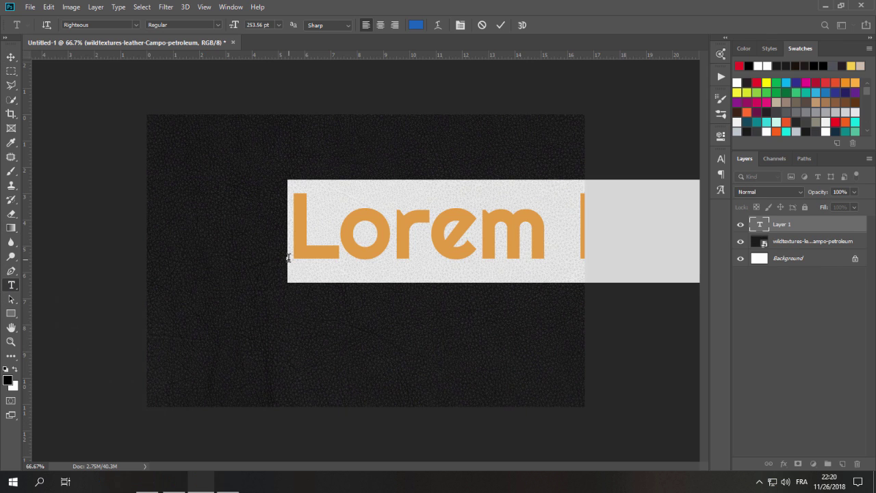
text(ANIMA)
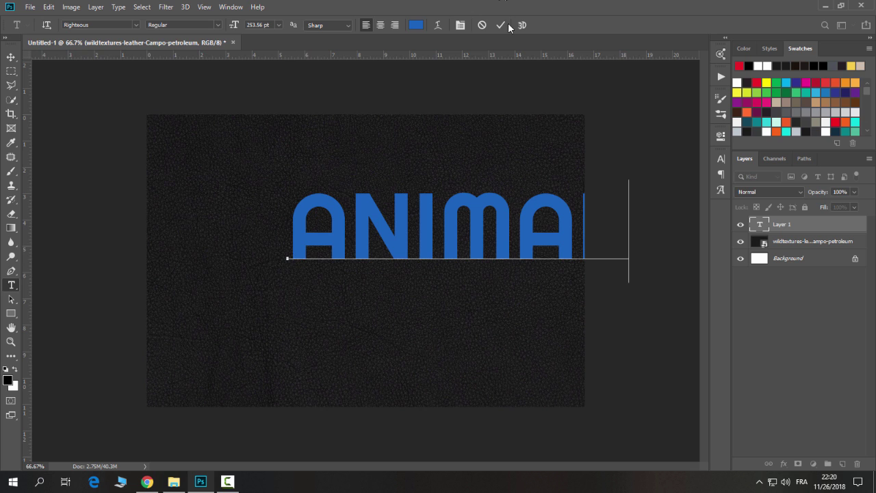
click(501, 25)
key(v)
drag(485, 231, 389, 264)
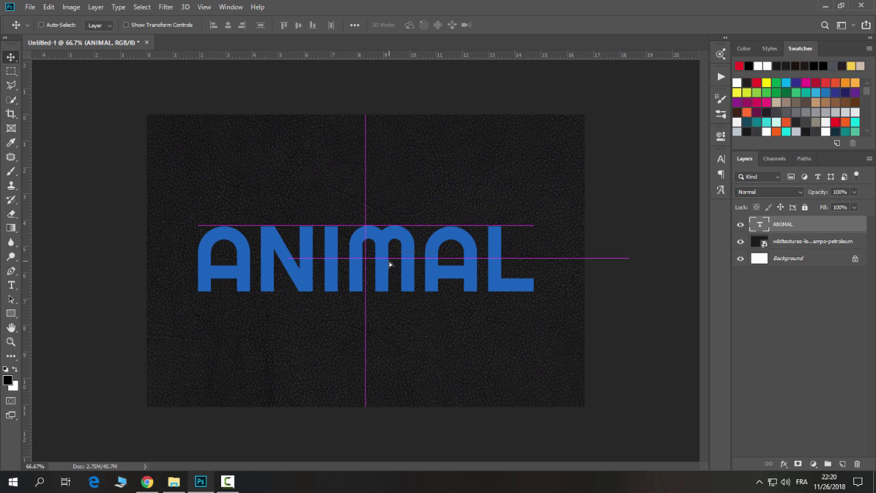
Set the ANIMAL text colour to mid grey #808080 in the Character panel
click(722, 159)
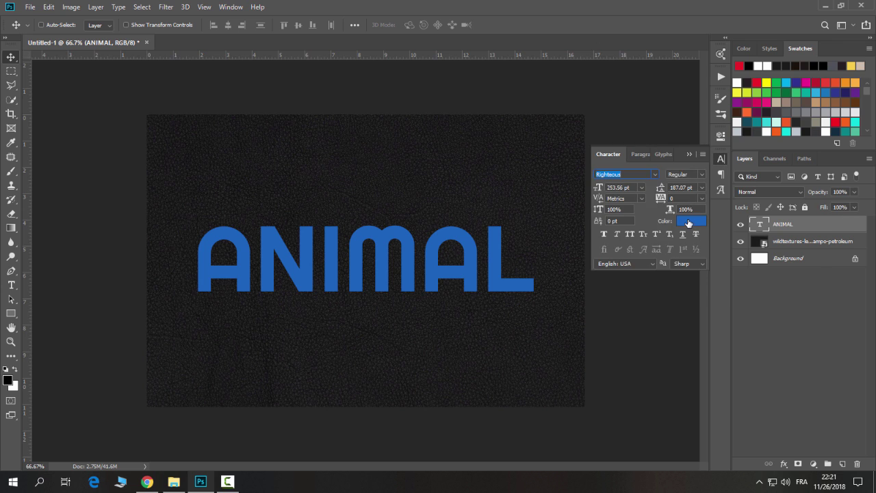
click(688, 224)
mouse_move(547, 168)
mouse_down()
mouse_move(492, 171)
mouse_move(513, 169)
mouse_up()
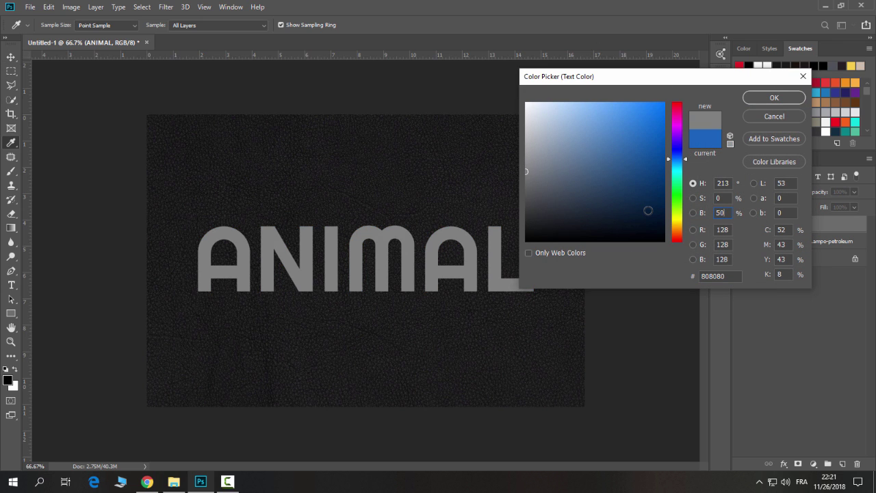
click(774, 98)
click(743, 209)
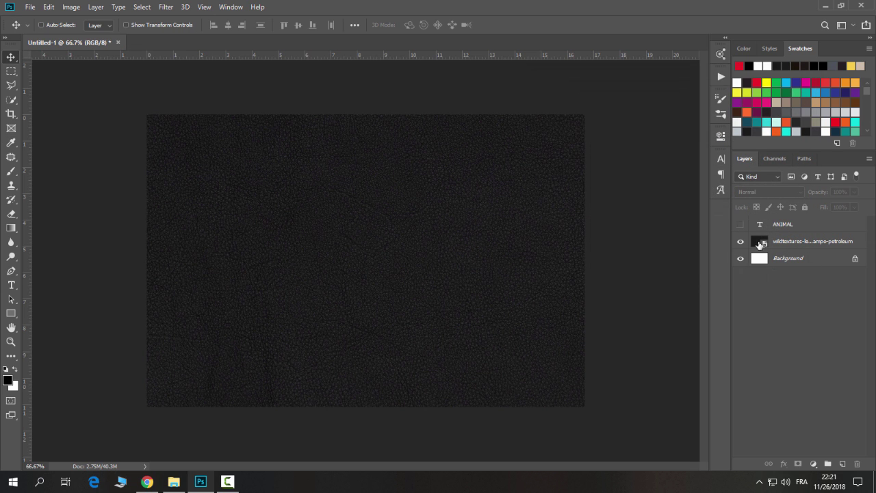
Set the Pen tool to shape mode with red fill and no stroke
key(ctrl+plus)
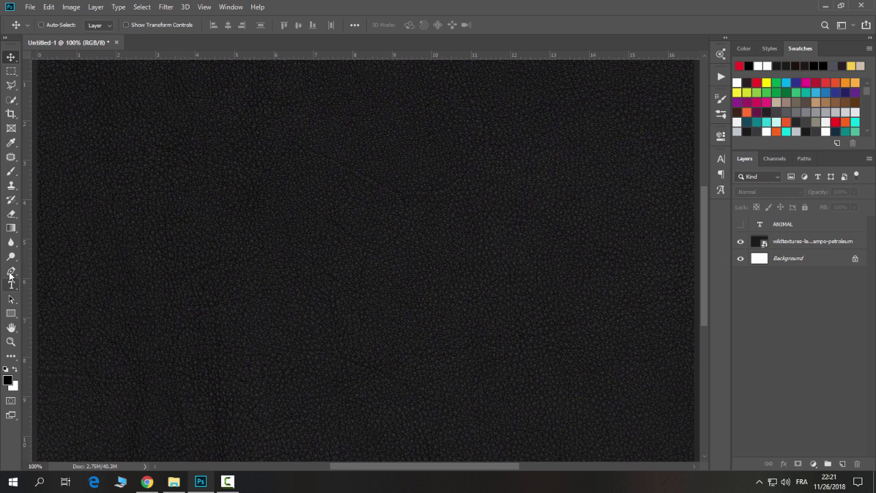
click(11, 272)
click(100, 25)
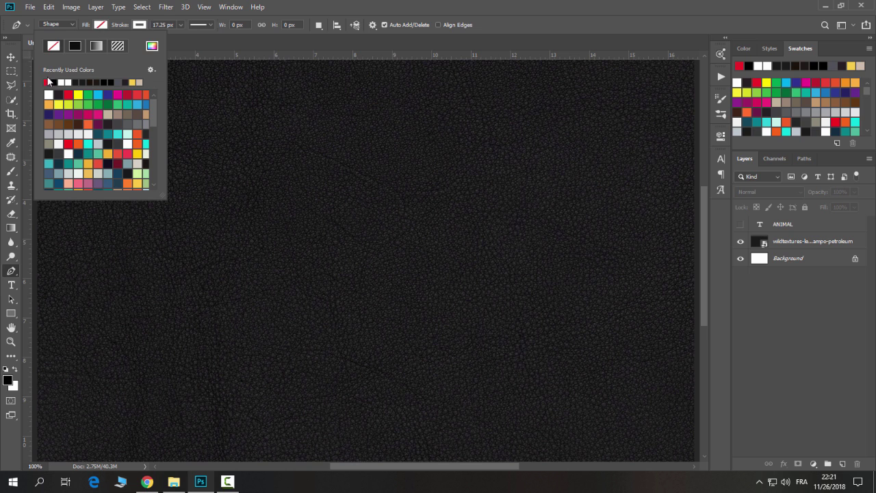
click(47, 83)
click(139, 25)
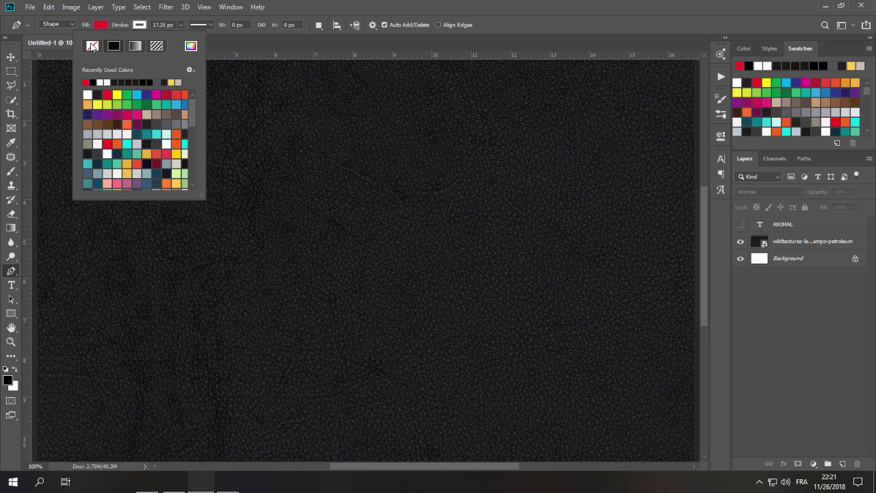
click(92, 46)
key(ctrl+minus)
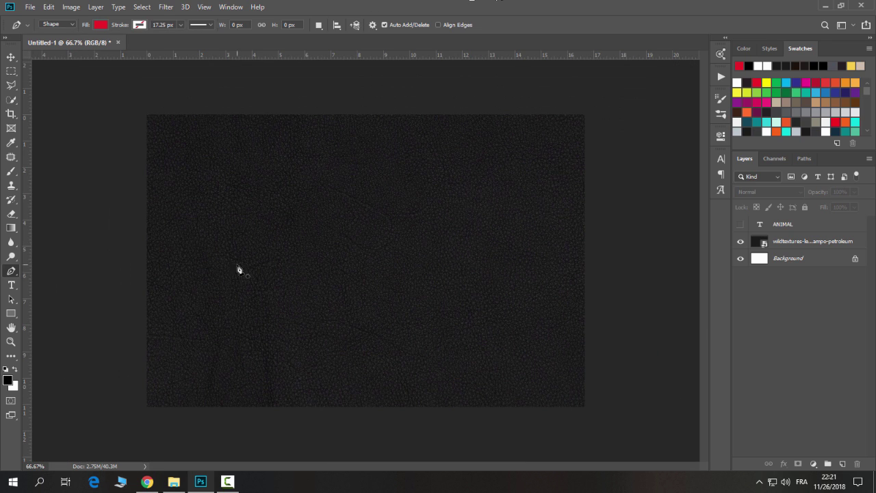
Draw a closed diagonal slash path and taper its curves toward both tips
drag(230, 275, 297, 237)
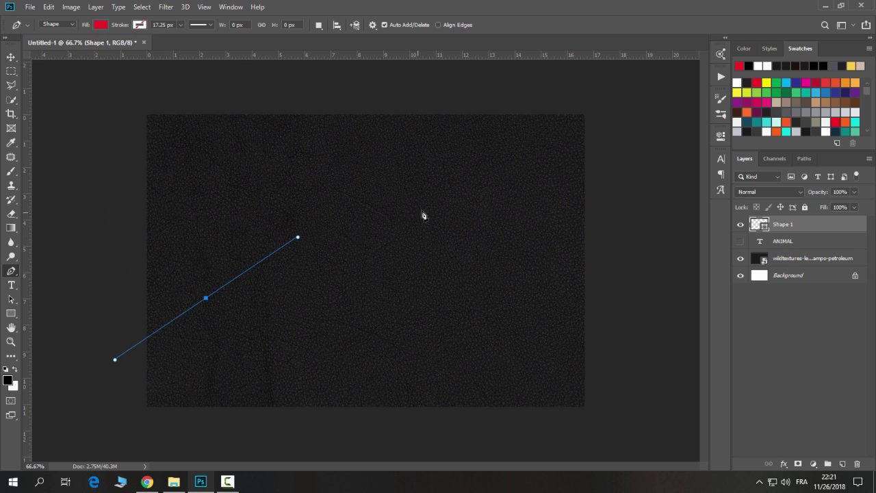
drag(515, 180, 579, 170)
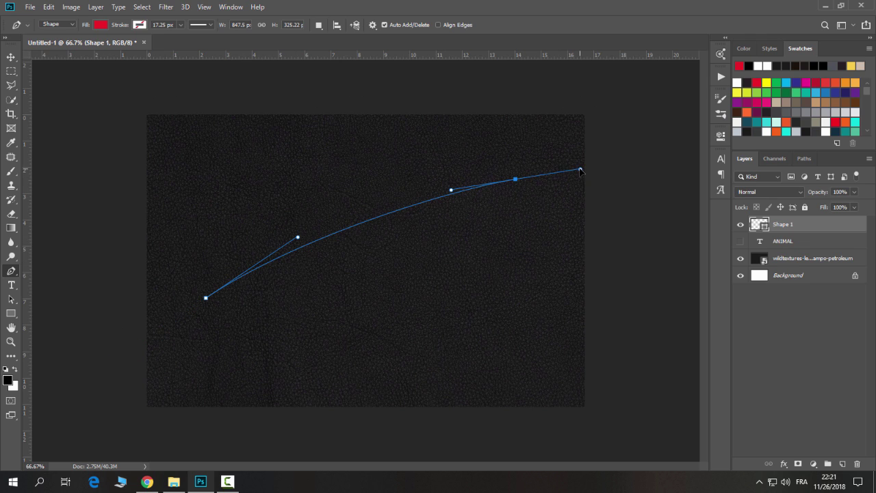
mouse_move(206, 299)
mouse_down()
mouse_move(202, 320)
mouse_move(219, 279)
mouse_up()
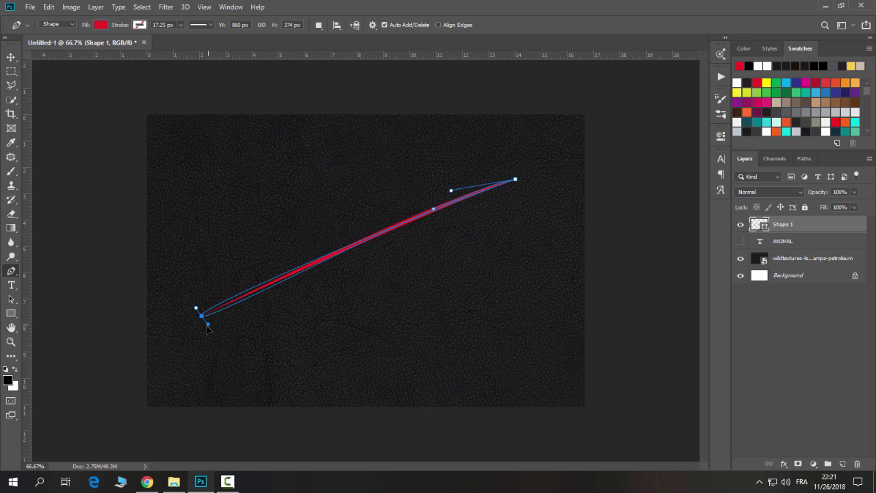
mouse_move(183, 352)
mouse_down()
mouse_move(127, 368)
mouse_move(317, 265)
mouse_move(296, 263)
mouse_up()
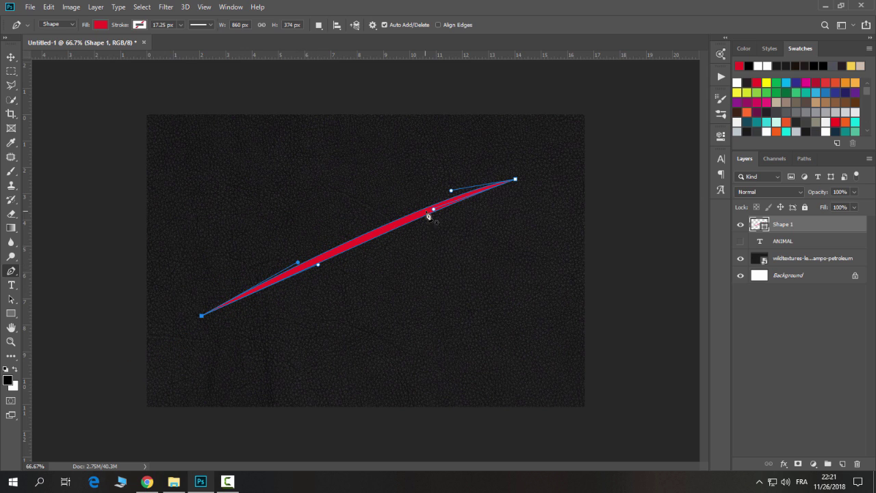
drag(439, 217, 414, 225)
mouse_move(450, 193)
mouse_down()
mouse_move(417, 213)
mouse_move(411, 231)
mouse_move(440, 212)
mouse_move(434, 228)
mouse_move(423, 226)
mouse_move(432, 228)
mouse_up()
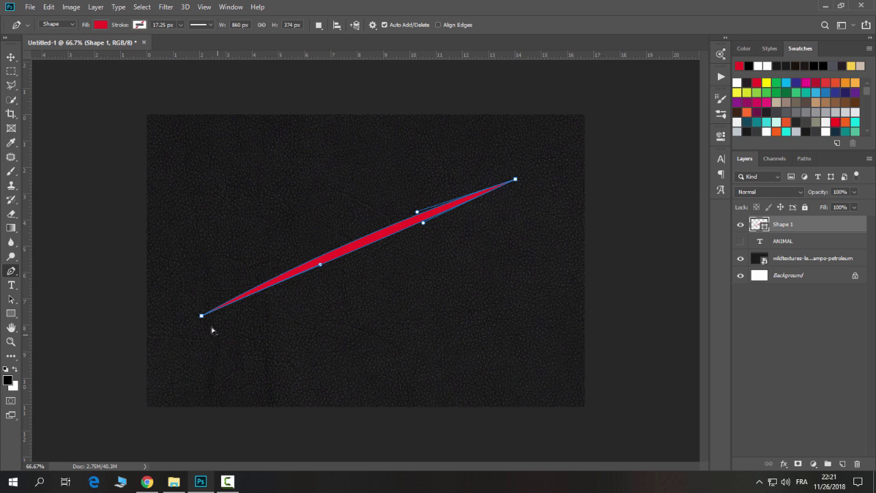
drag(283, 293, 273, 299)
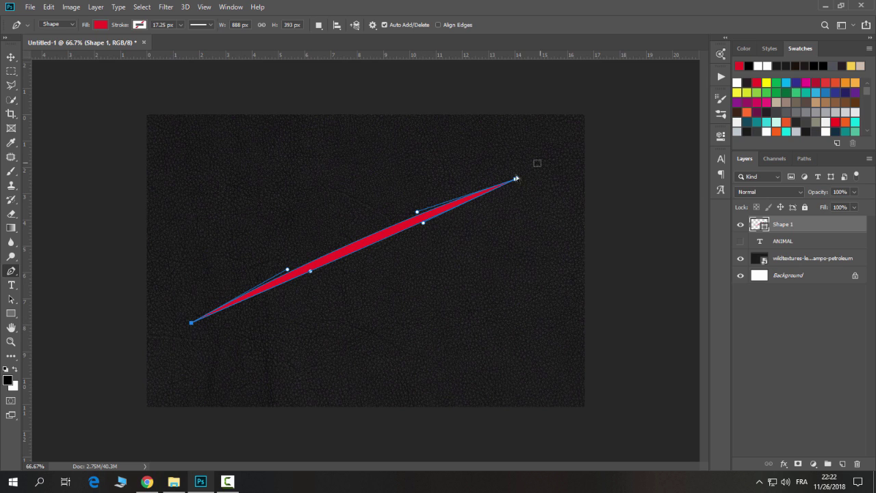
drag(515, 182, 508, 185)
Nudge the slash up and right, duplicate it, and reshape the copy's curve and tip
click(514, 208)
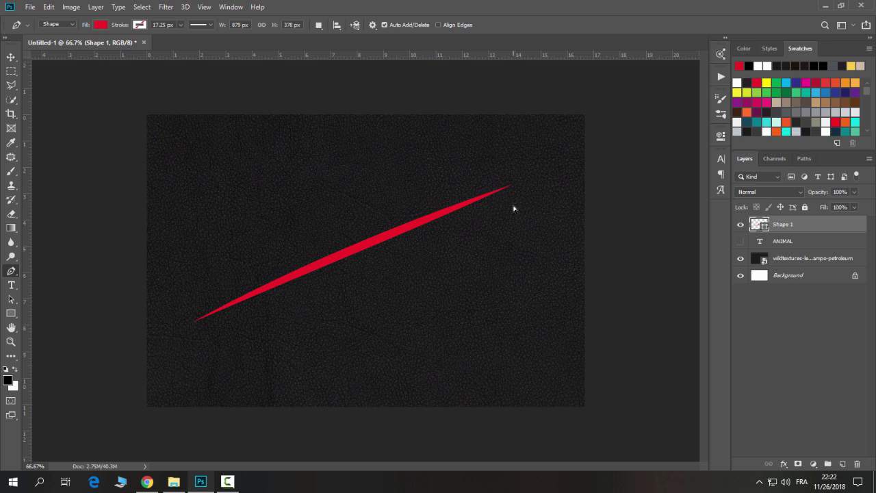
click(11, 57)
drag(373, 257, 389, 237)
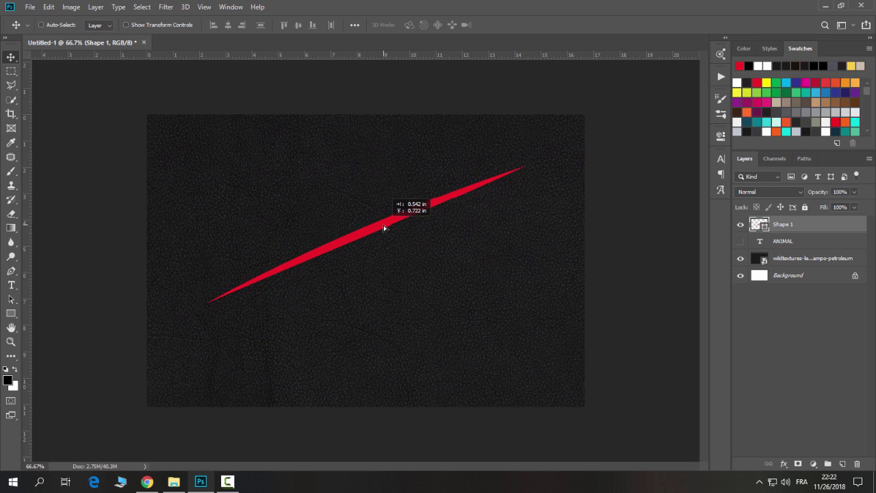
key(ctrl+j)
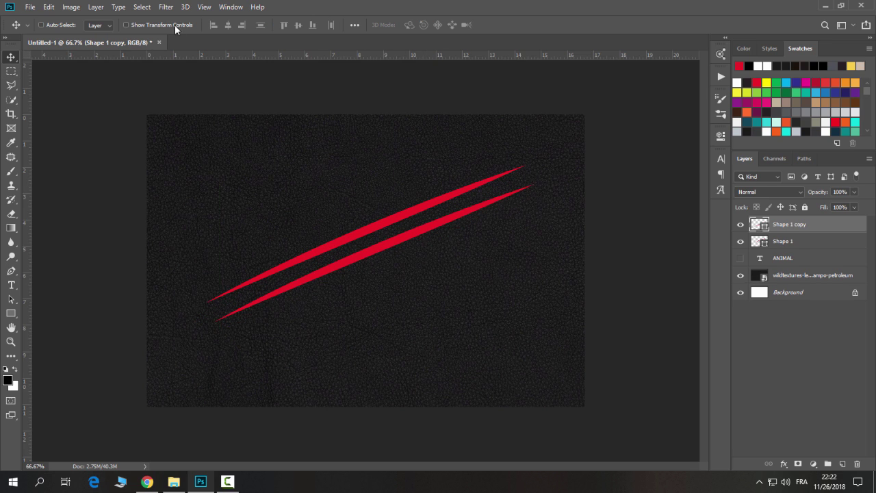
key(p)
drag(437, 216, 433, 221)
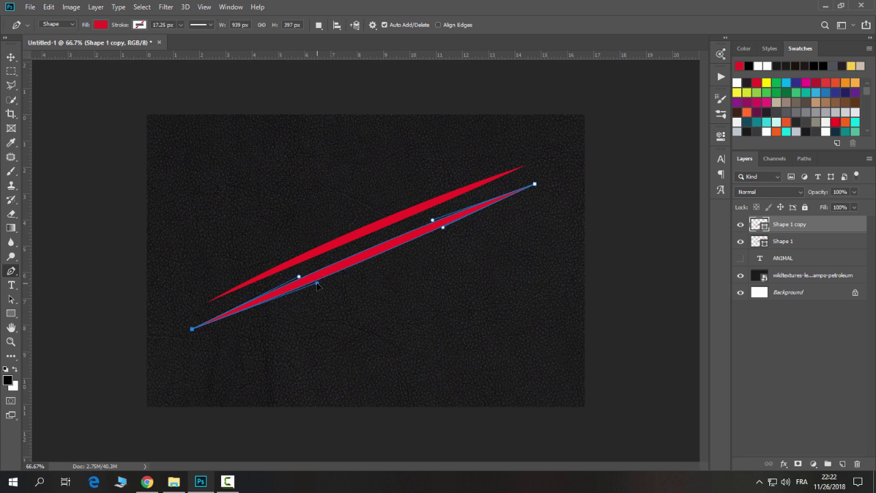
drag(534, 183, 548, 176)
Duplicate the original slash into a third one below and reshape its curve
key(v)
ctrl+click(379, 219)
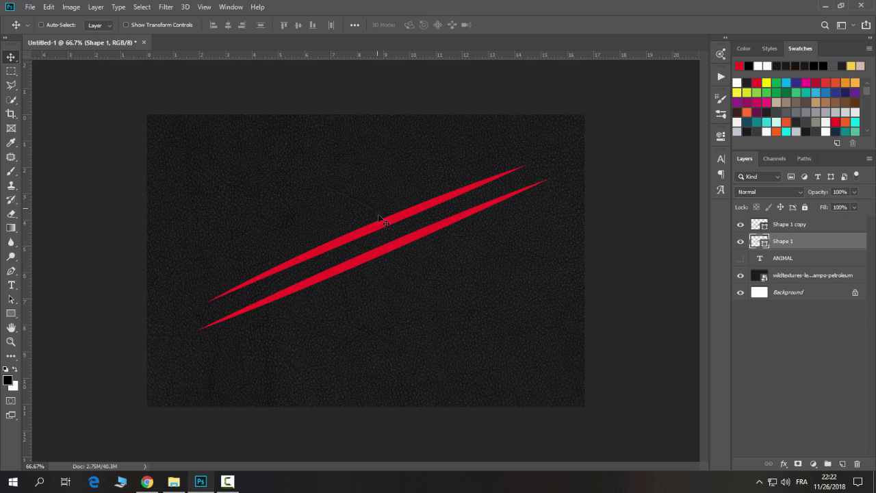
key(ctrl+j)
drag(410, 290, 410, 300)
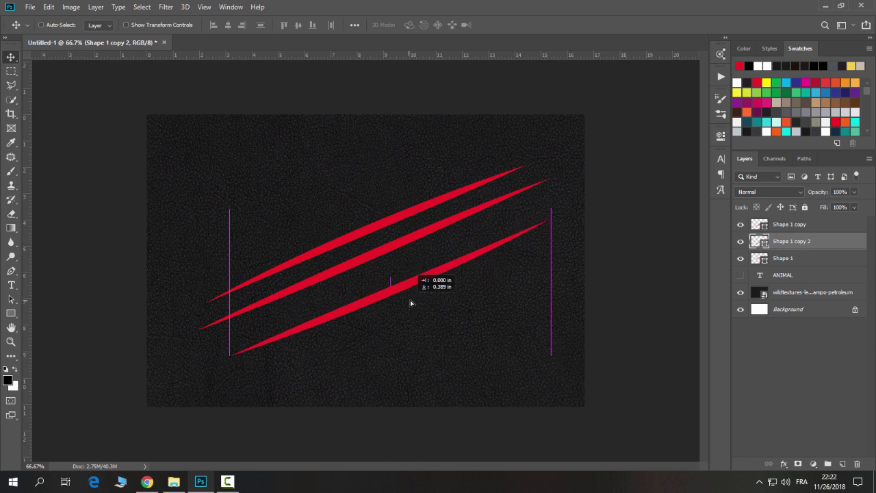
key(p)
ctrl+click(452, 269)
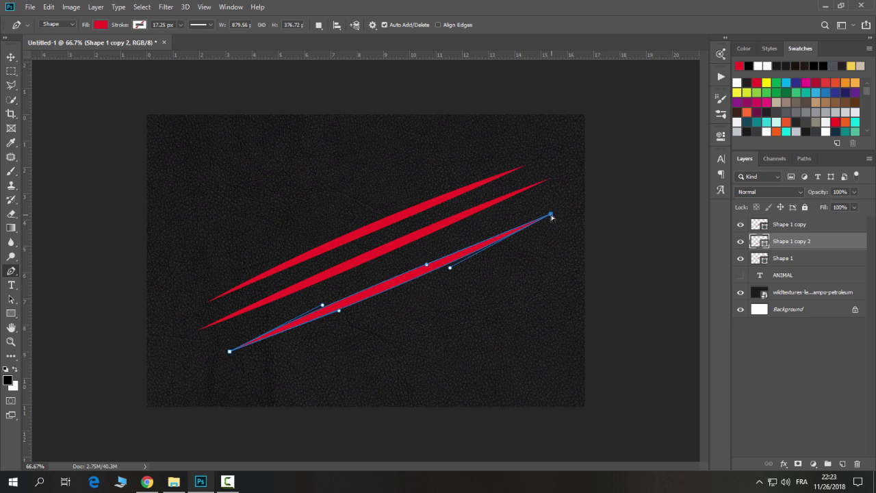
Shift the three slashes left, rotate them flatter, and place the third below Shape 1
key(v)
ctrl+shift+click(388, 241)
drag(389, 241, 369, 245)
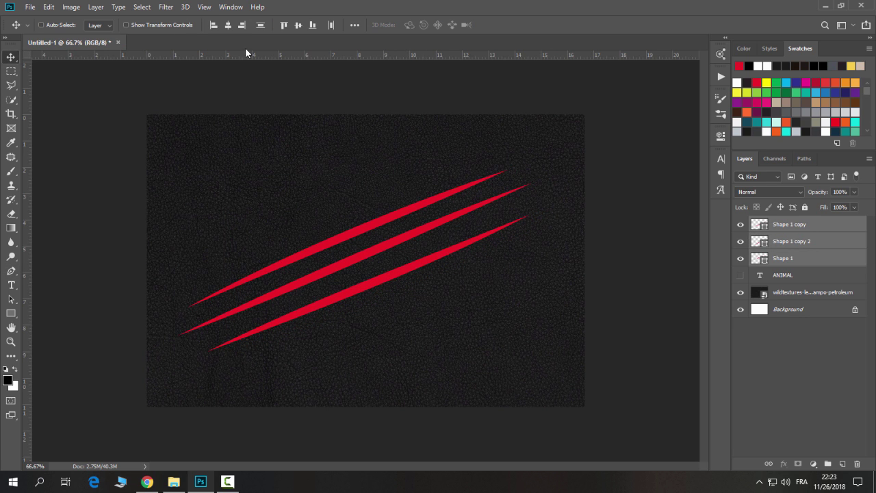
key(ctrl+t)
drag(541, 154, 551, 180)
click(513, 24)
click(791, 241)
key(ctrl+bracketleft)
drag(434, 291, 438, 307)
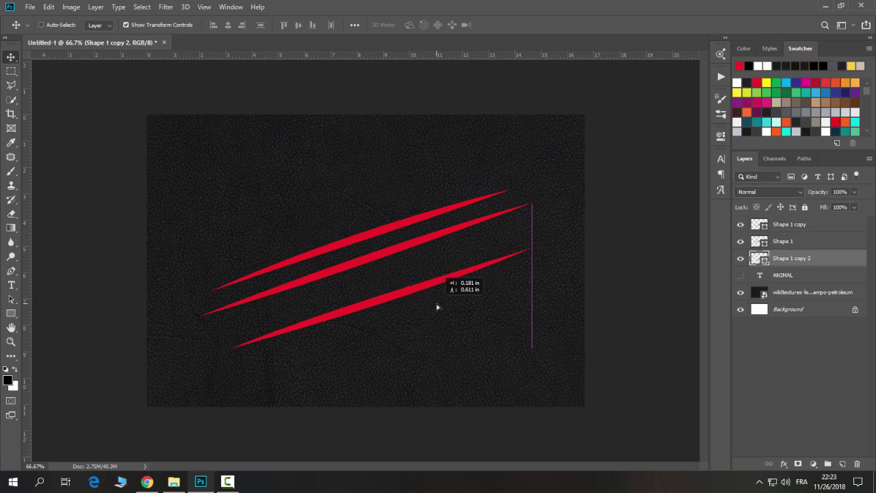
Duplicate a slash into a fourth copy positioned among the others
key(ctrl+alt+t)
drag(359, 241, 359, 273)
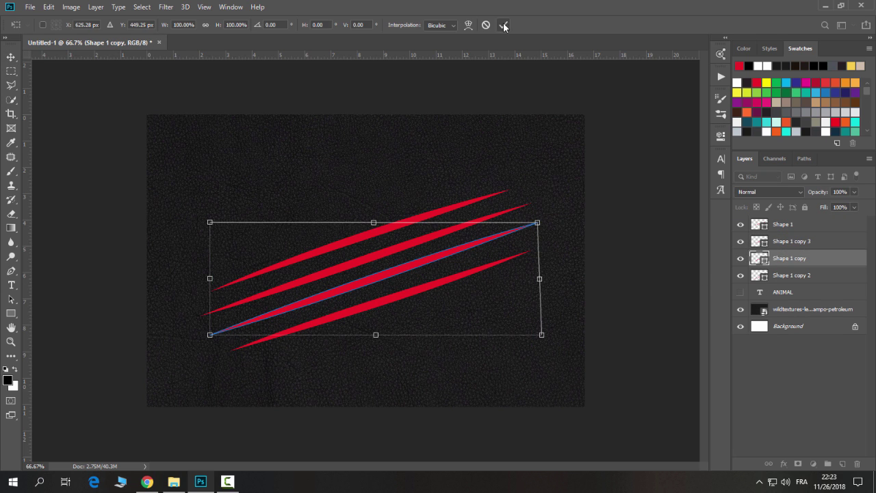
click(503, 25)
Enlarge all four slashes toward the upper right and group them into Group 1
click(782, 224)
shift+click(791, 275)
key(ctrl+t)
drag(537, 189, 556, 178)
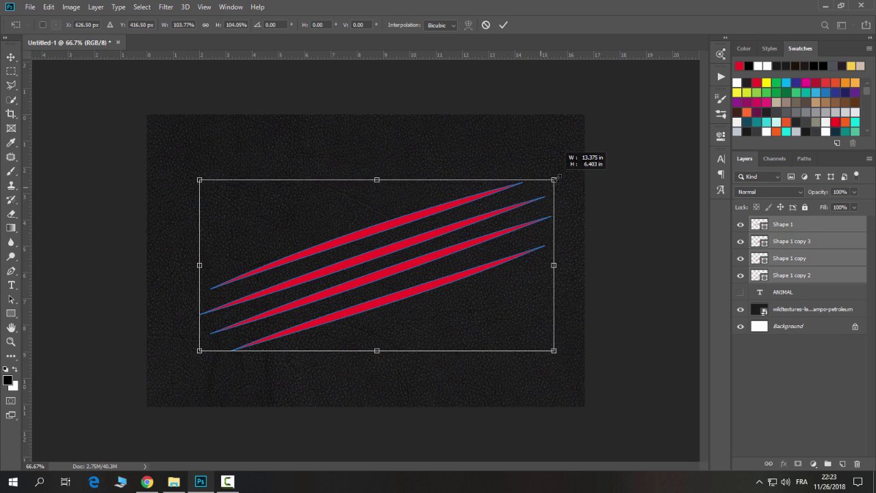
click(502, 25)
key(ctrl+g)
click(787, 238)
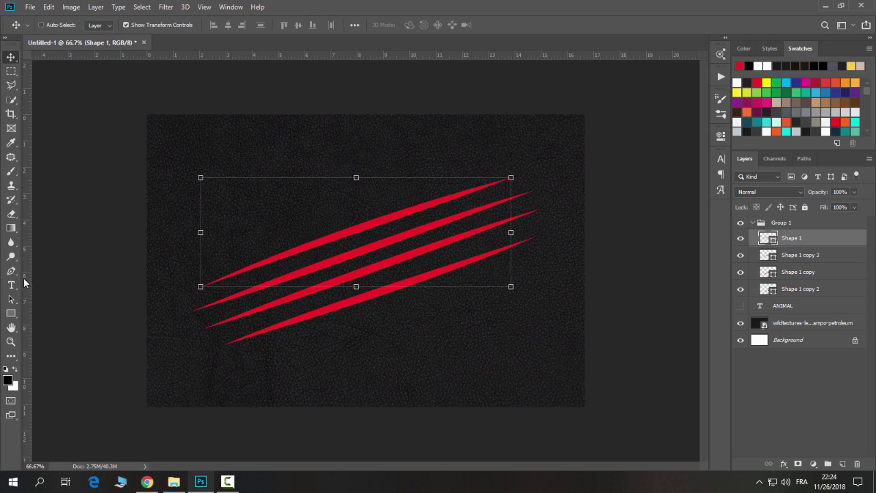
click(11, 271)
Draw a small curved red notch shape on the top slash
scroll(348, 260, up, 2)
scroll(322, 260, up, 1)
scroll(315, 299, up, 2)
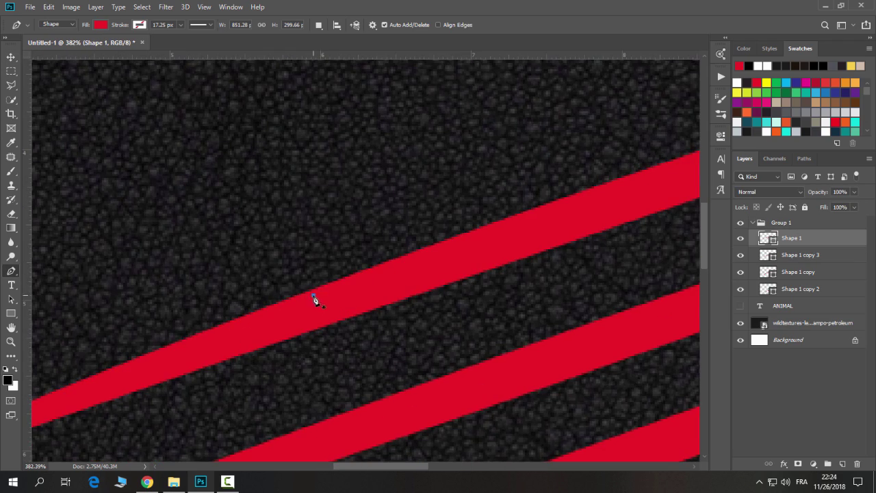
click(313, 295)
click(334, 282)
drag(354, 252, 357, 236)
drag(395, 263, 399, 268)
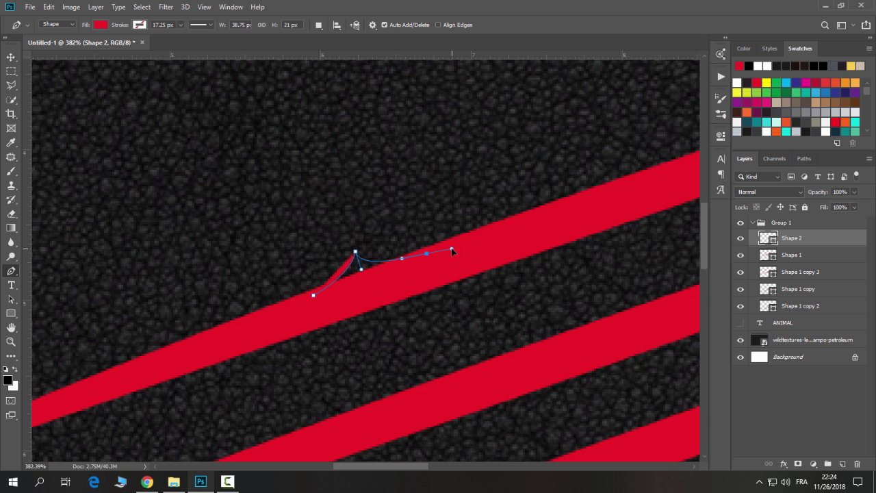
drag(452, 251, 438, 263)
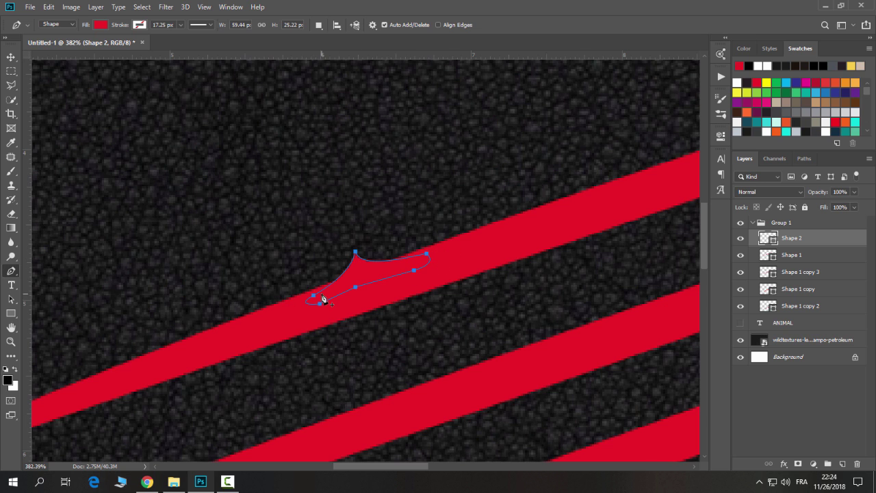
click(323, 299)
Alt-drag copies of the notch onto the second, third and fourth slashes
key(v)
key(ctrl+1)
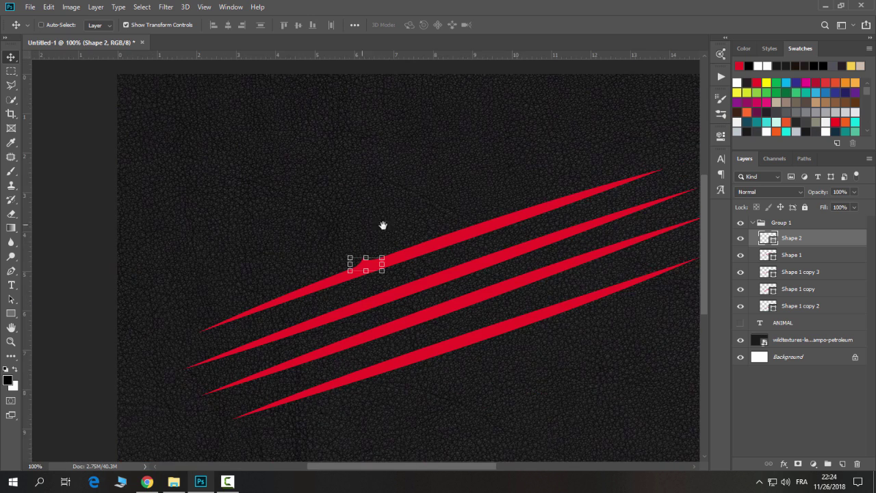
drag(383, 225, 315, 230)
mouse_move(303, 294)
mouse_down()
mouse_move(490, 241)
mouse_move(459, 284)
mouse_up()
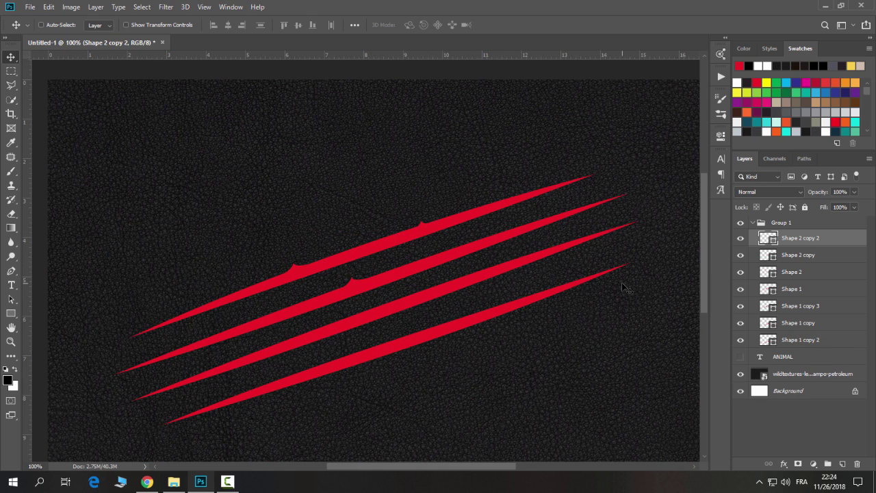
drag(402, 327, 303, 396)
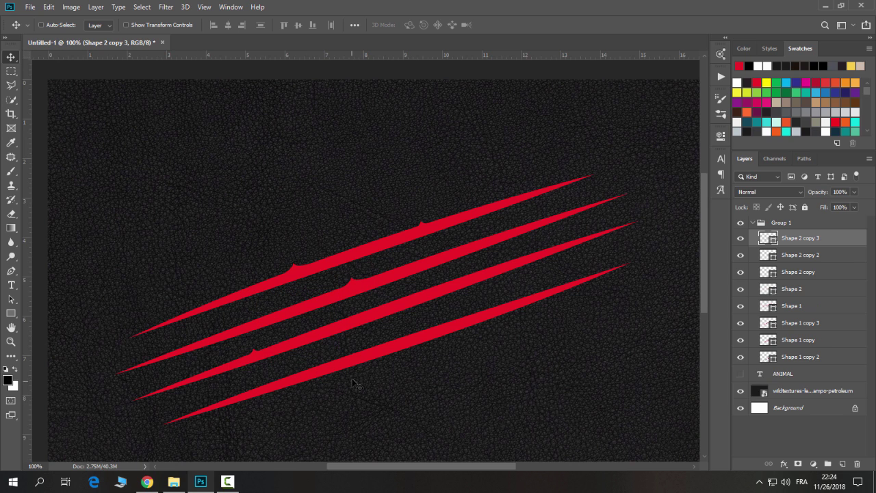
drag(353, 384, 573, 304)
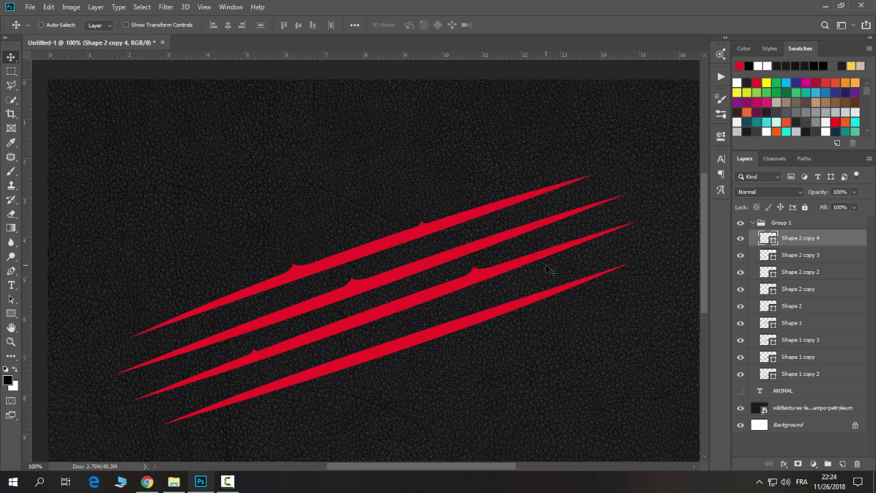
drag(499, 267, 407, 336)
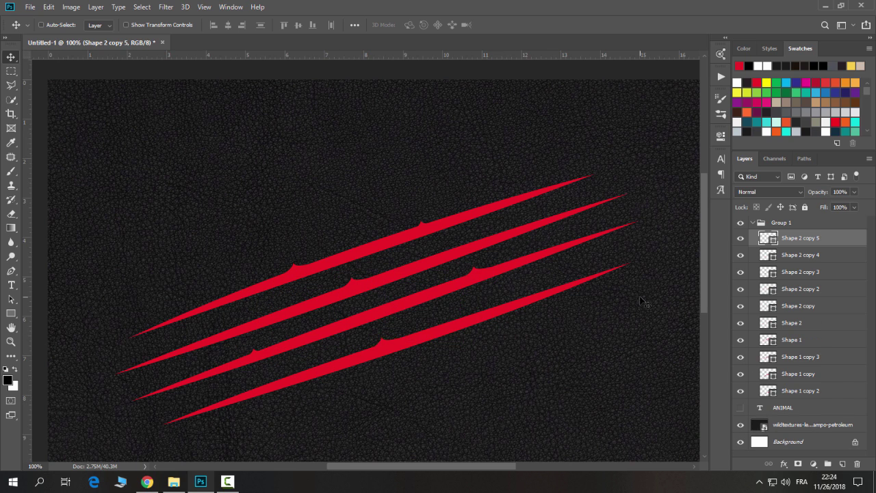
drag(435, 318, 393, 159)
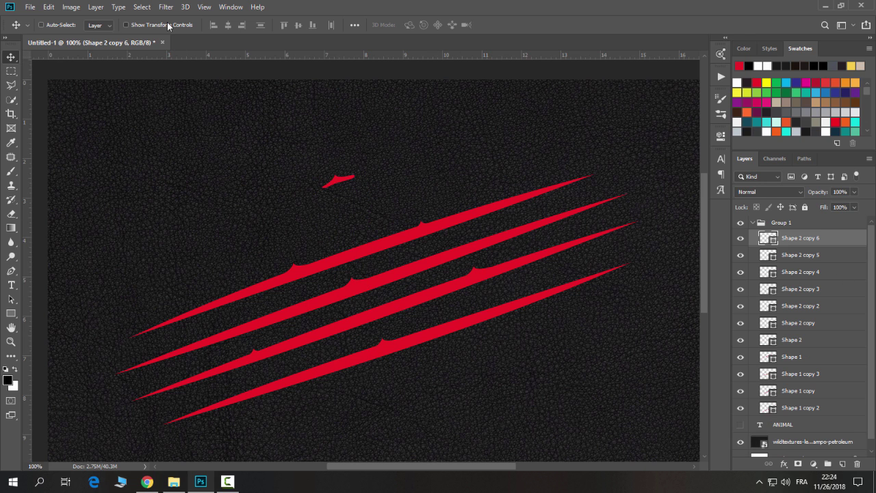
Flip a notch copy upside down and tilt it to match the slash angle
key(ctrl+t)
mouse_move(366, 205)
mouse_down()
mouse_move(312, 156)
mouse_move(412, 297)
mouse_move(464, 342)
mouse_move(453, 334)
mouse_up()
click(503, 24)
scroll(412, 297, up, 5)
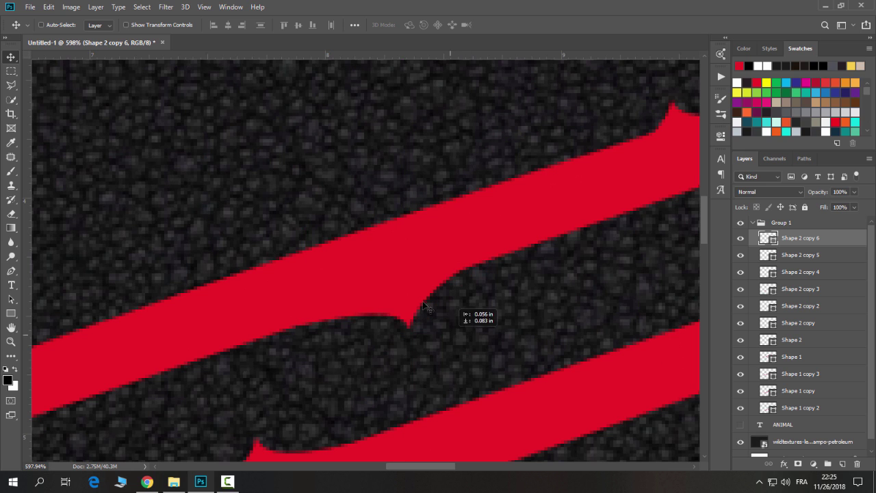
key(ctrl+t)
mouse_move(421, 362)
mouse_down()
mouse_move(413, 363)
mouse_move(438, 352)
mouse_up()
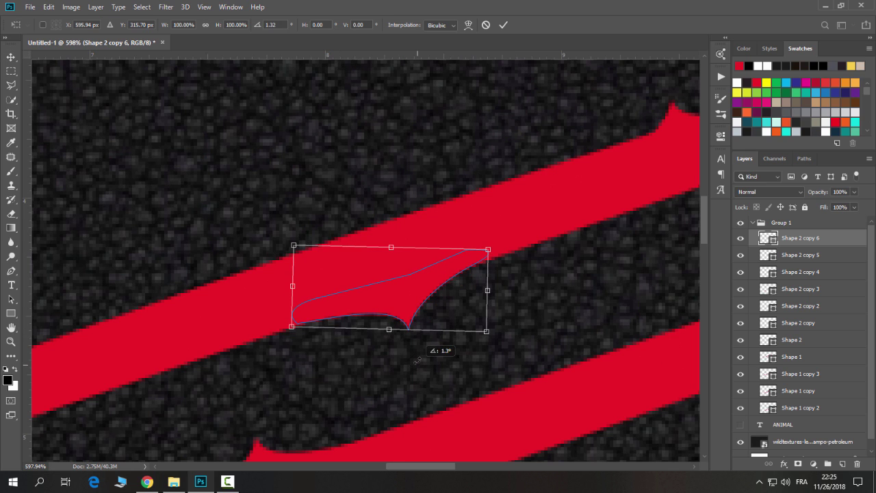
key(Return)
Copy the flipped notch onto two more slashes, including the lowest one
key(ctrl+minus)
key(ctrl+1)
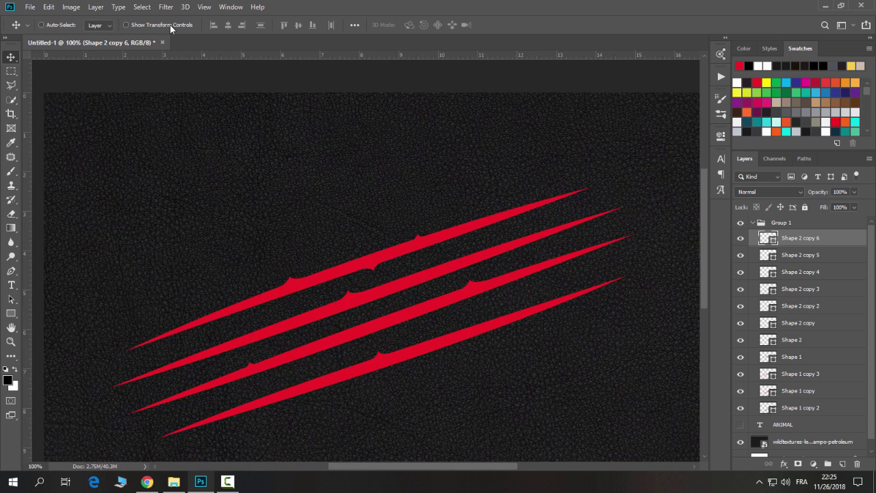
mouse_move(405, 282)
mouse_down()
mouse_move(451, 290)
mouse_move(384, 367)
mouse_move(522, 370)
mouse_up()
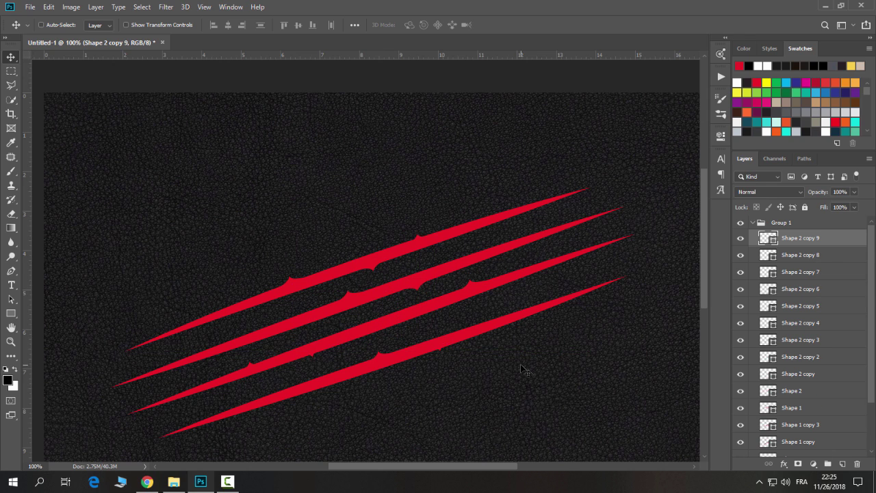
drag(430, 356, 318, 392)
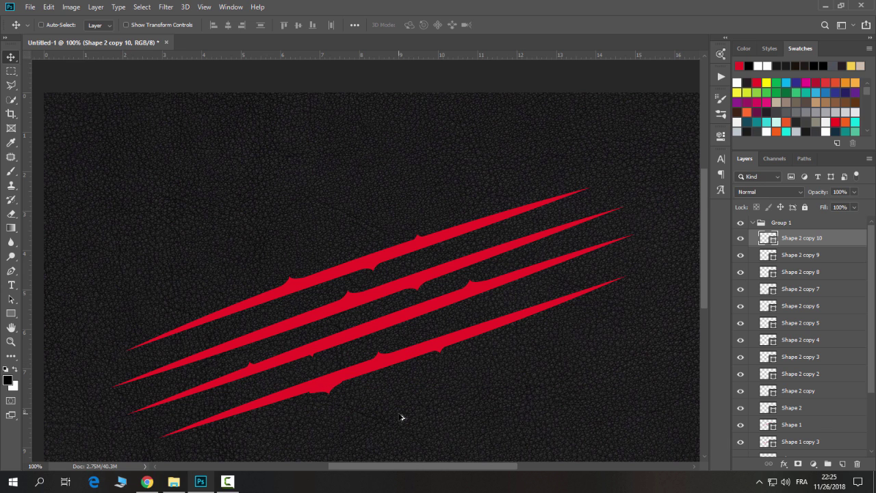
key(ctrl+minus)
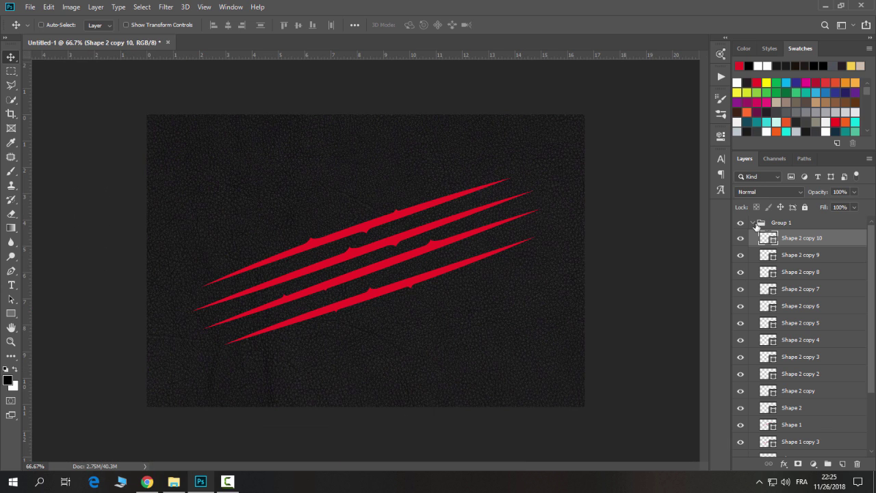
Select all the shape layers in Group 1 and merge them into one layer
click(753, 223)
right_click(800, 226)
key(Escape)
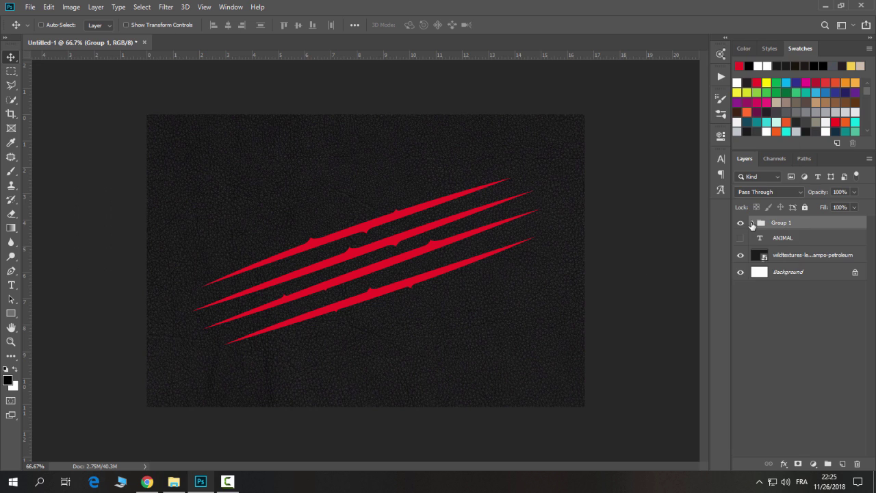
click(753, 222)
click(801, 237)
scroll(866, 296, down, 3)
shift+click(812, 400)
right_click(808, 400)
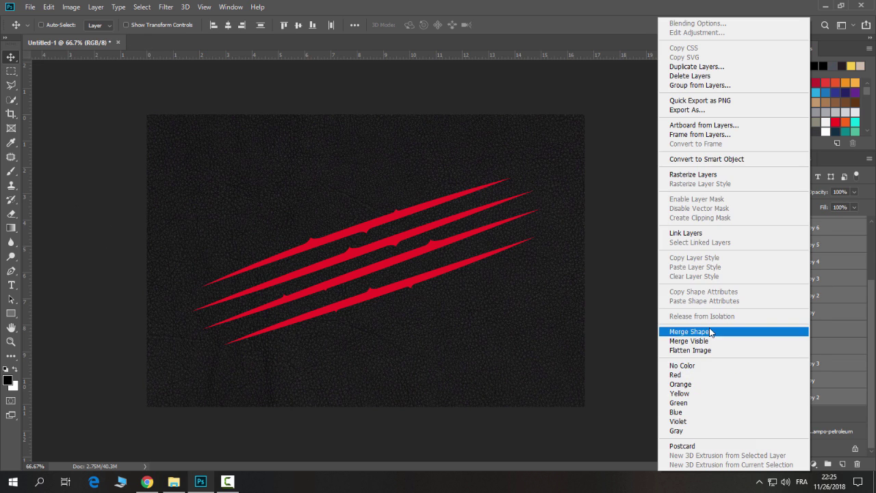
click(684, 332)
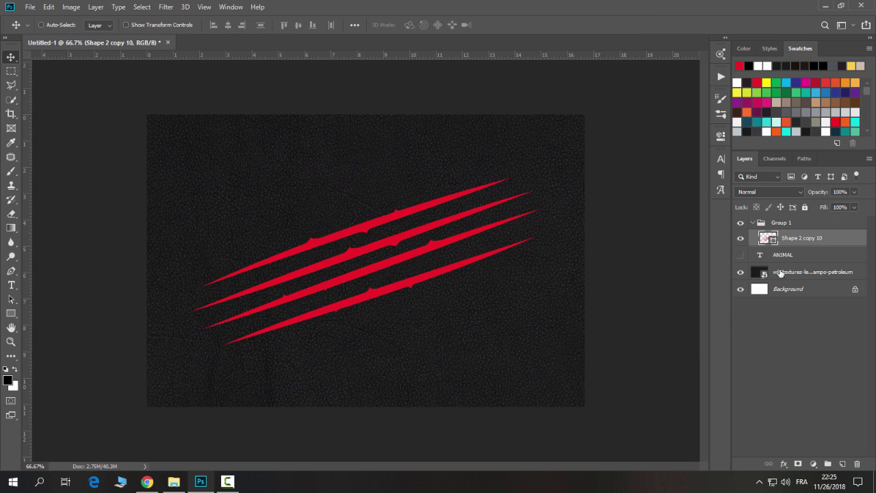
Convert the merged claws to a smart object, move it above Group 1, and ungroup
right_click(821, 237)
click(751, 161)
drag(811, 237, 808, 224)
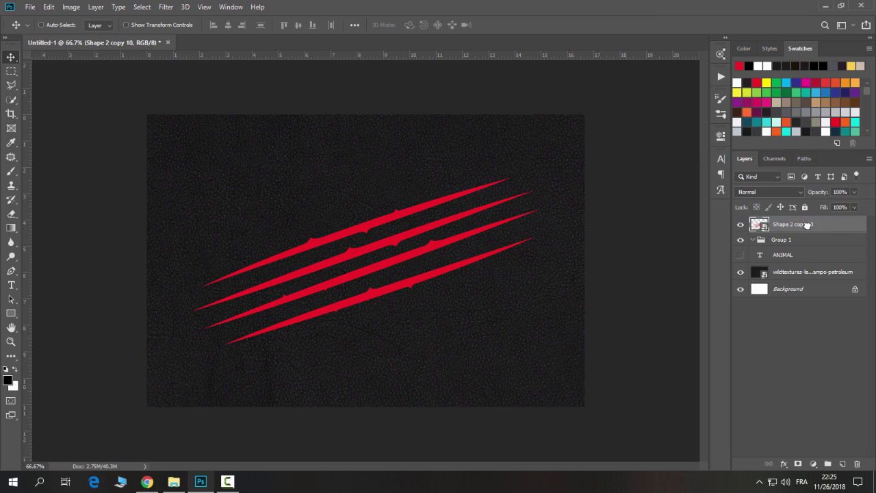
click(800, 240)
key(ctrl+shift+g)
Nudge the claw marks slightly lower and show the ANIMAL text layer
click(792, 224)
drag(348, 251, 347, 258)
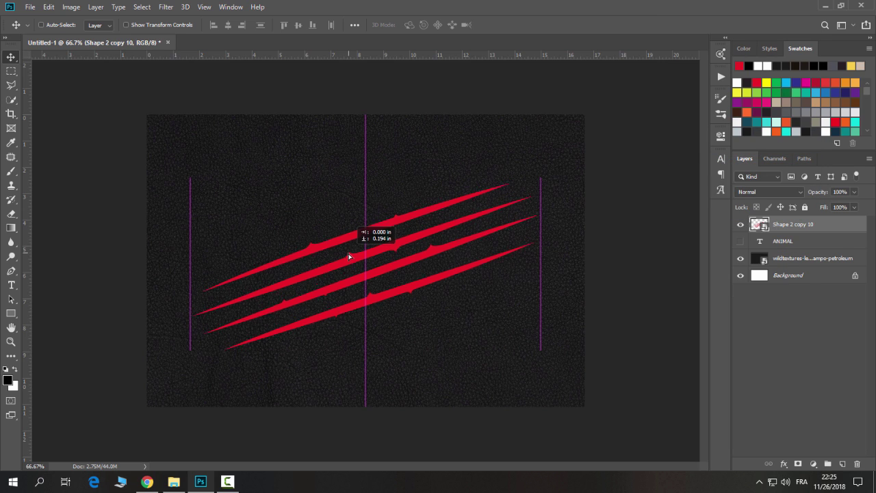
click(741, 242)
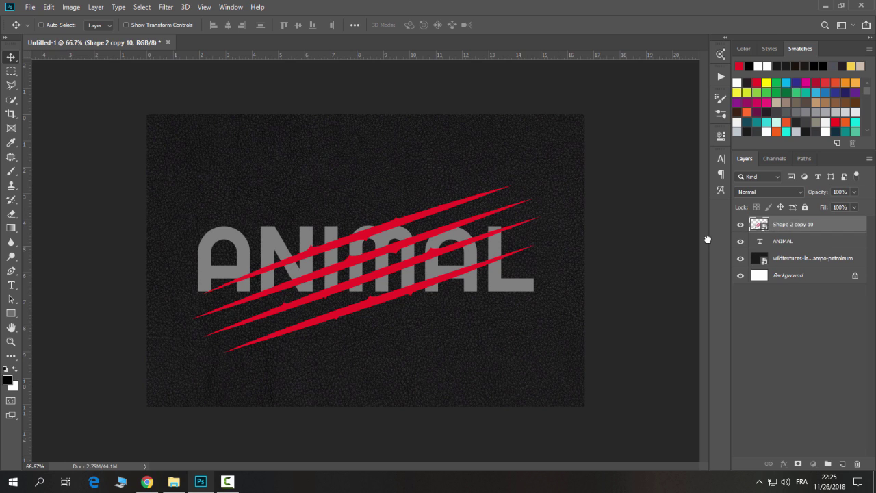
Scale the claw layer down to about 93% and move it up slightly
click(787, 241)
click(788, 226)
click(167, 27)
key(ctrl+t)
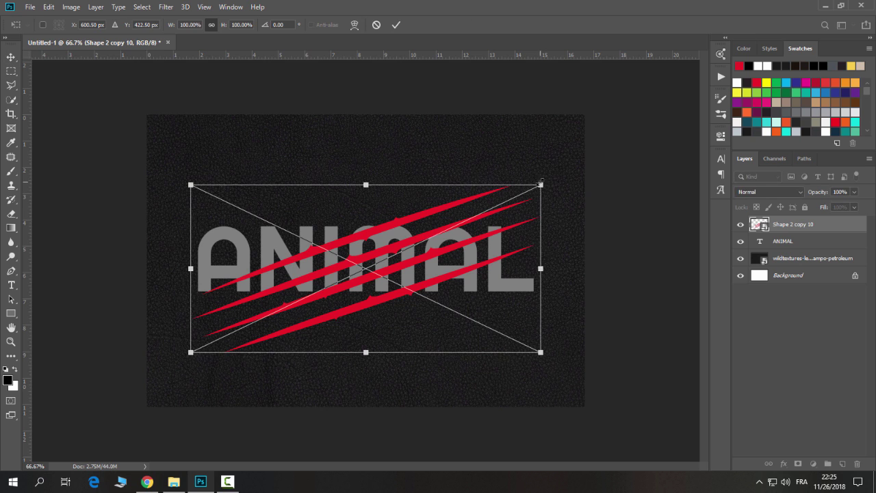
drag(581, 179, 528, 191)
drag(427, 255, 426, 246)
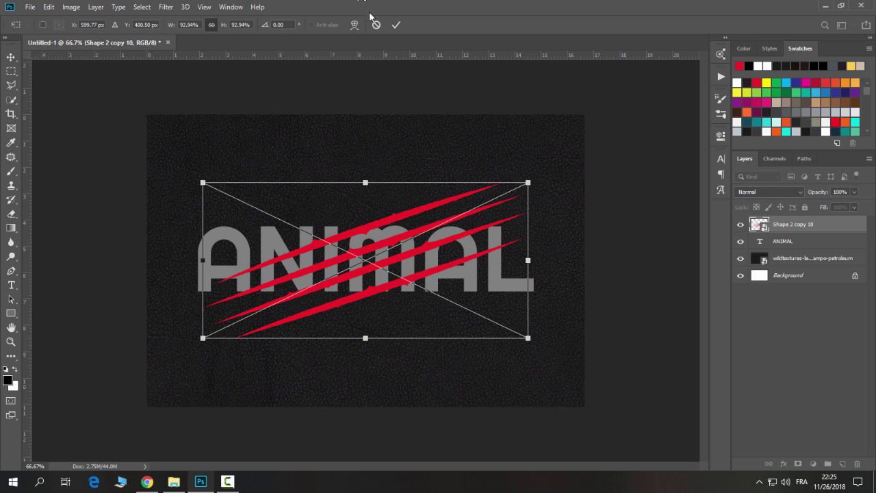
click(396, 25)
Adjust the claws' rotation and position across ANIMAL, then hide the ANIMAL text
drag(541, 165, 532, 149)
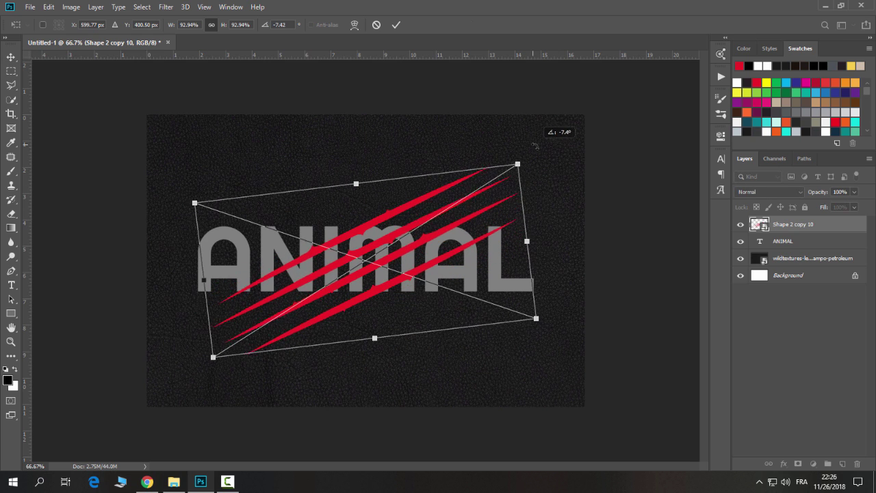
drag(381, 265, 385, 265)
drag(524, 145, 537, 173)
click(395, 24)
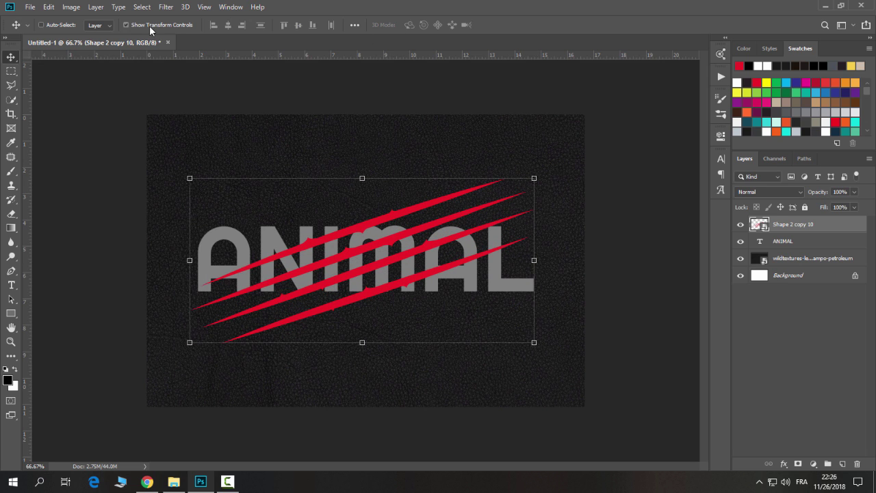
drag(434, 290, 434, 298)
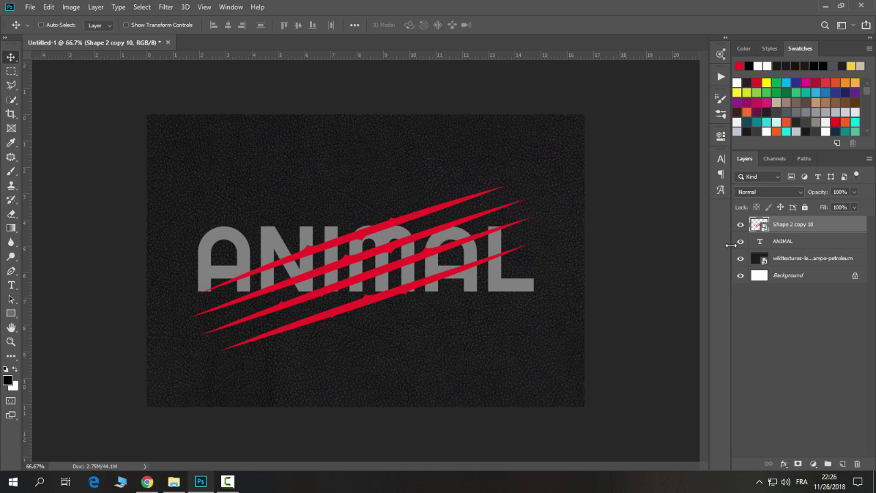
click(739, 241)
Add an inner shadow to the claw layer and set its distance to 8 px
double_click(837, 228)
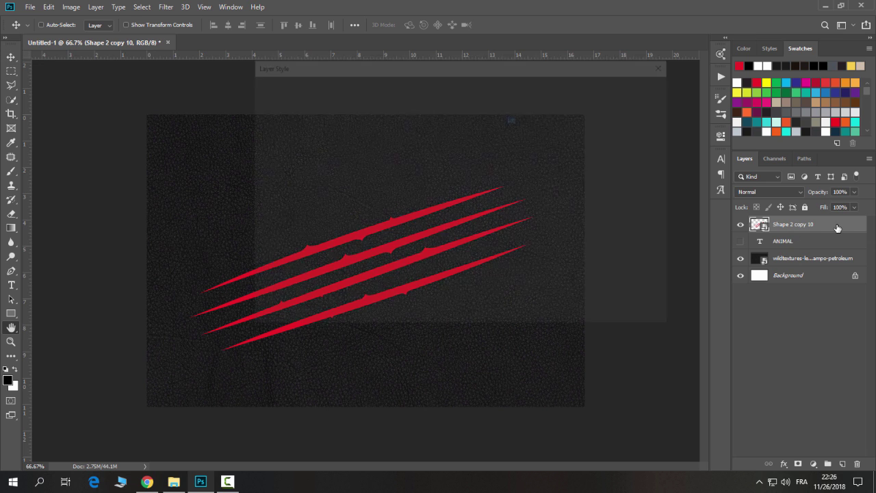
mouse_move(385, 62)
mouse_down()
mouse_move(556, 85)
mouse_move(657, 78)
mouse_up()
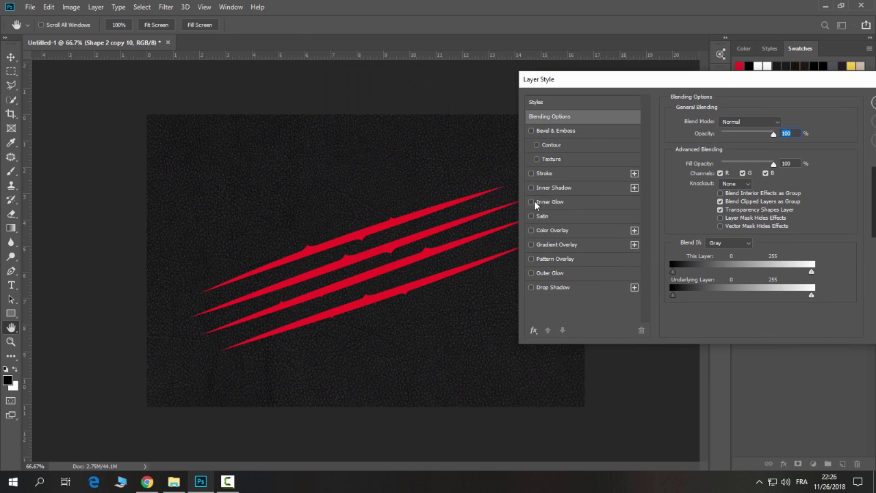
click(531, 186)
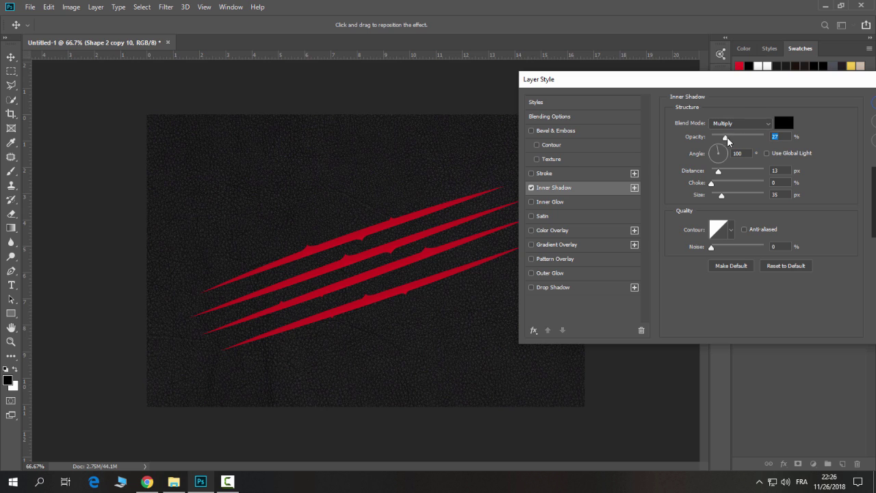
drag(725, 137, 744, 137)
key(Up)
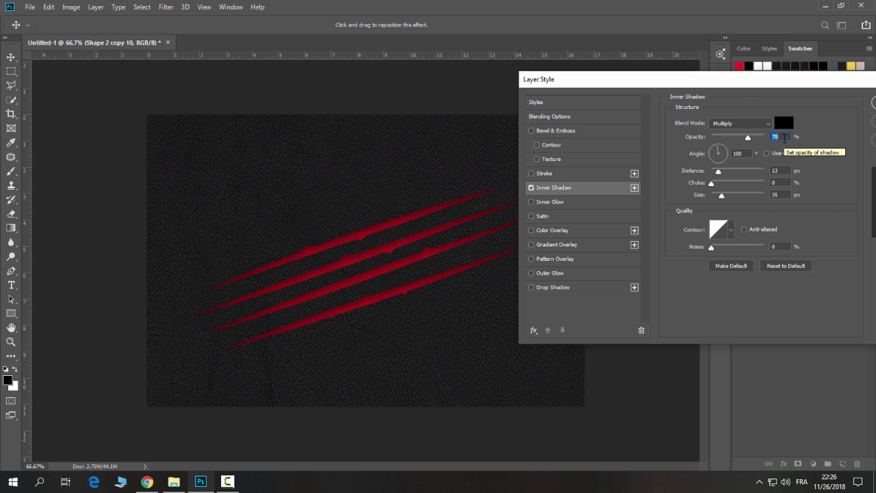
mouse_move(720, 195)
mouse_down()
mouse_move(711, 195)
mouse_move(712, 172)
mouse_up()
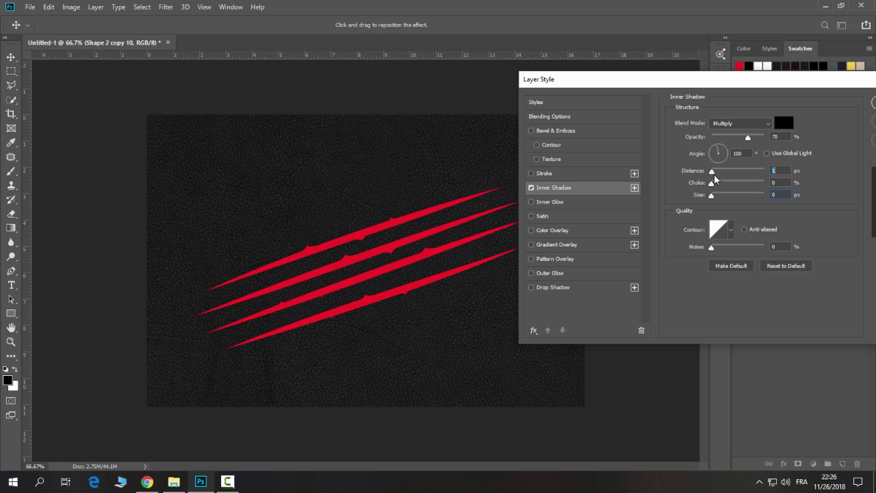
key(Up)
key(Up)
key(Up)
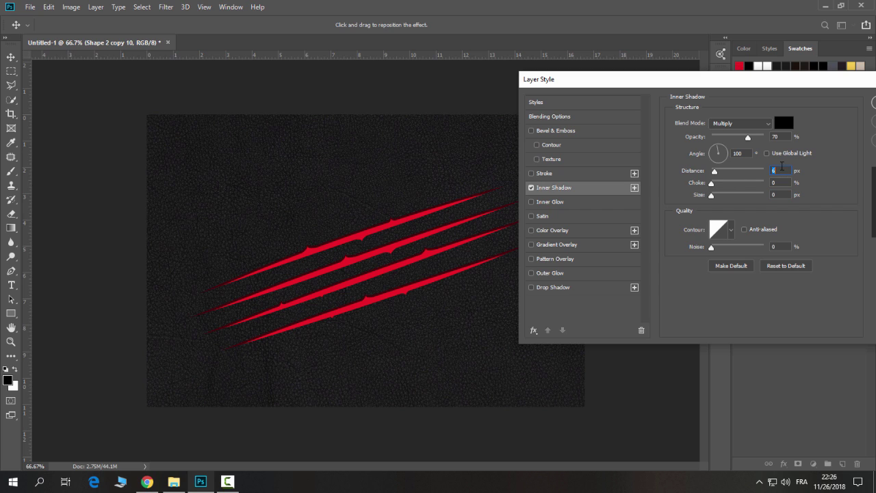
key(Up)
key(Up)
Finish the inner shadow at 15 px size and 75% opacity, keeping 8 px distance
click(783, 195)
key(Up)
key(Up)
key(Up)
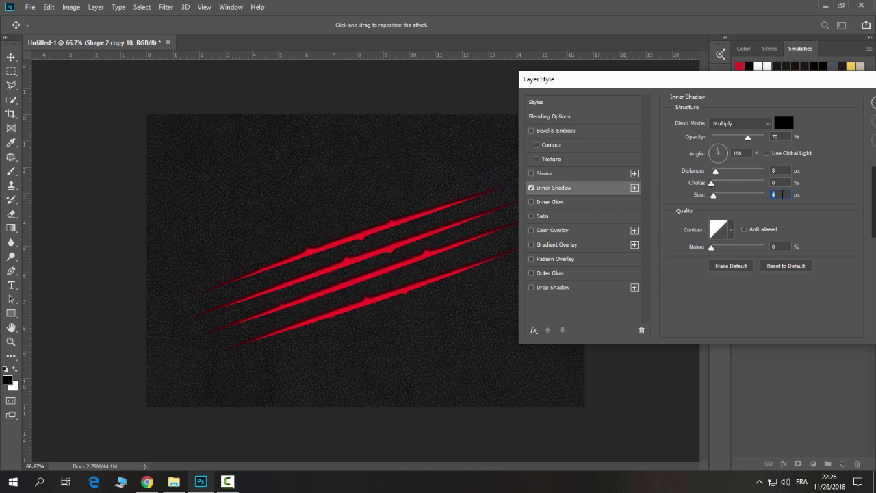
key(Up)
key(Up)
key(Up)
key(Up)
key(ctrl+plus)
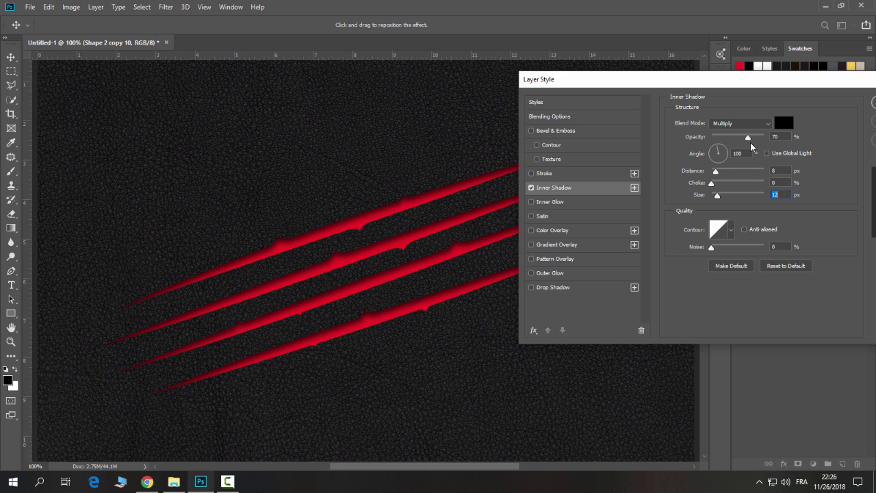
click(779, 170)
key(Down)
key(Up)
click(783, 194)
key(Up)
key(Up)
key(Up)
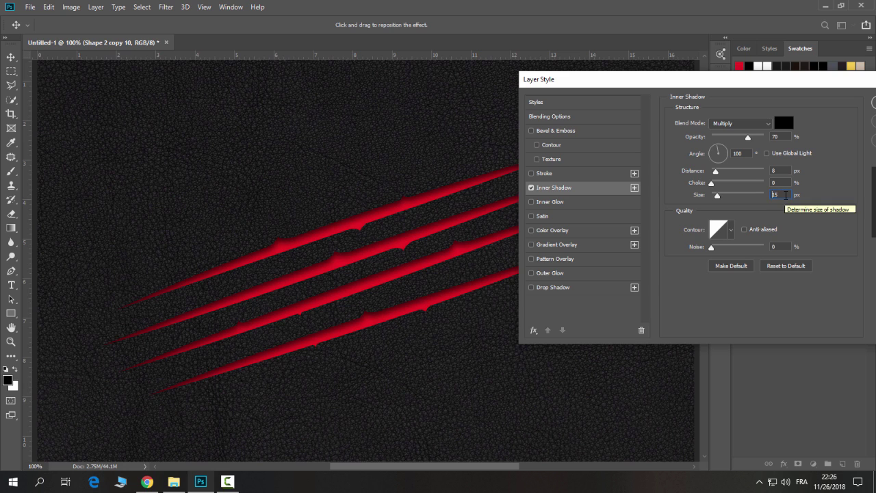
click(779, 137)
key(Up)
key(Up)
key(Up)
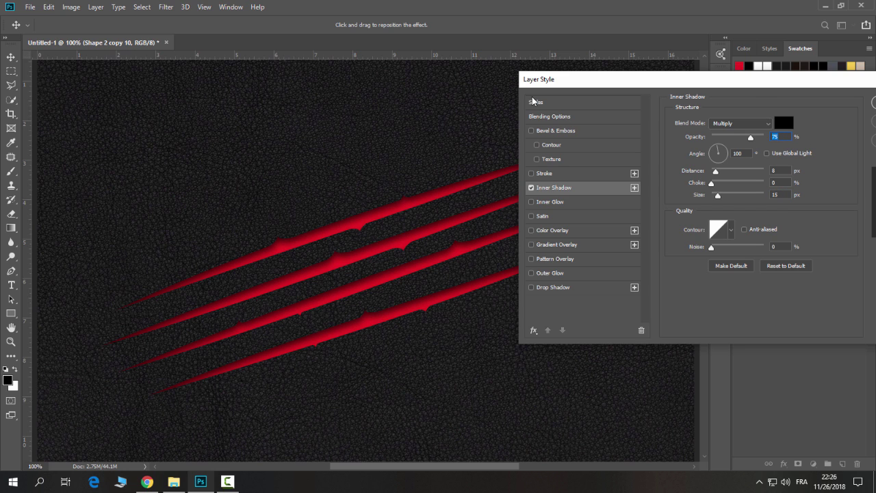
mouse_move(551, 82)
mouse_down()
mouse_move(609, 81)
mouse_move(545, 81)
mouse_up()
click(581, 130)
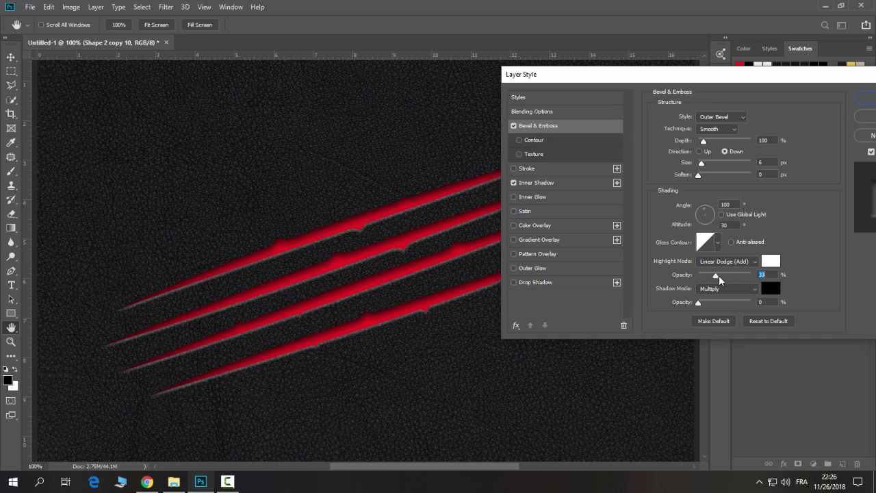
Enter 50 for the bevel highlight and shadow opacities
drag(719, 276, 723, 277)
text(50)
key(Tab)
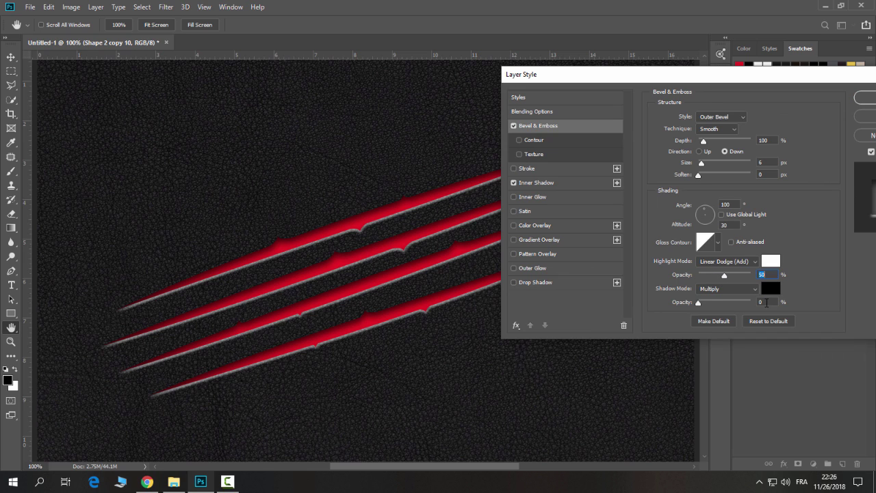
text(50)
Make the bevel an Outer Bevel sinking downward with a 2 px size
click(717, 118)
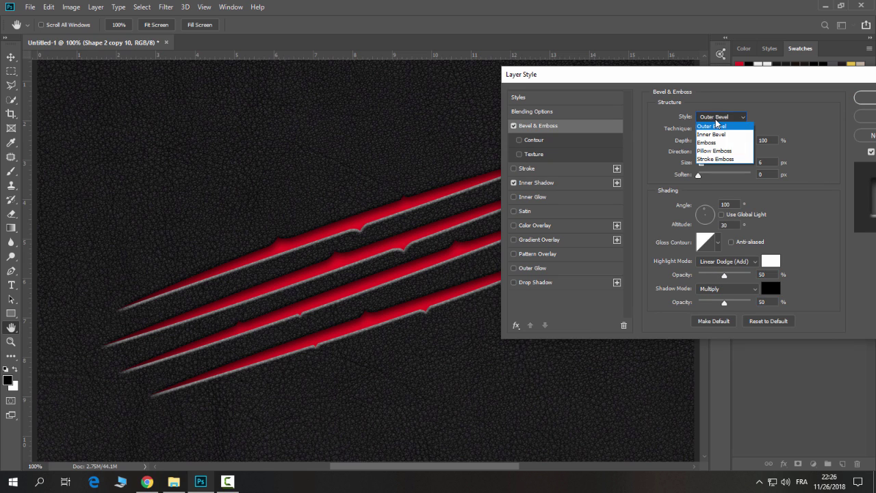
click(702, 152)
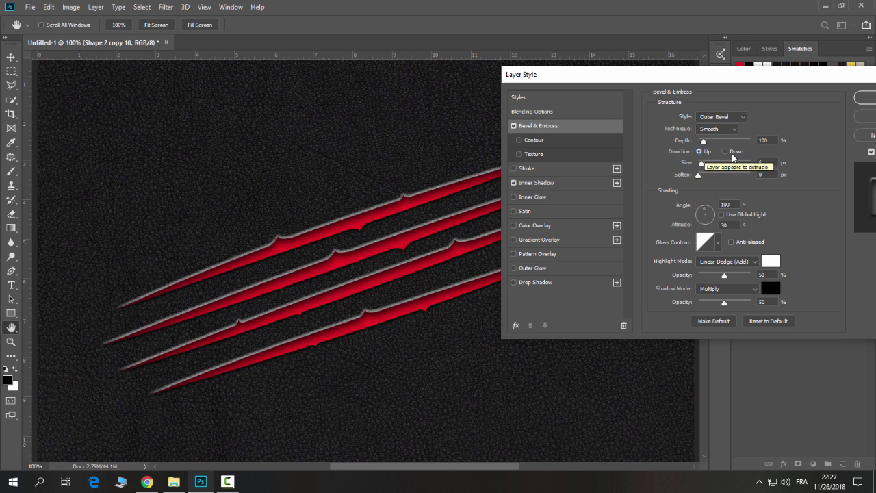
key(ctrl+minus)
click(733, 151)
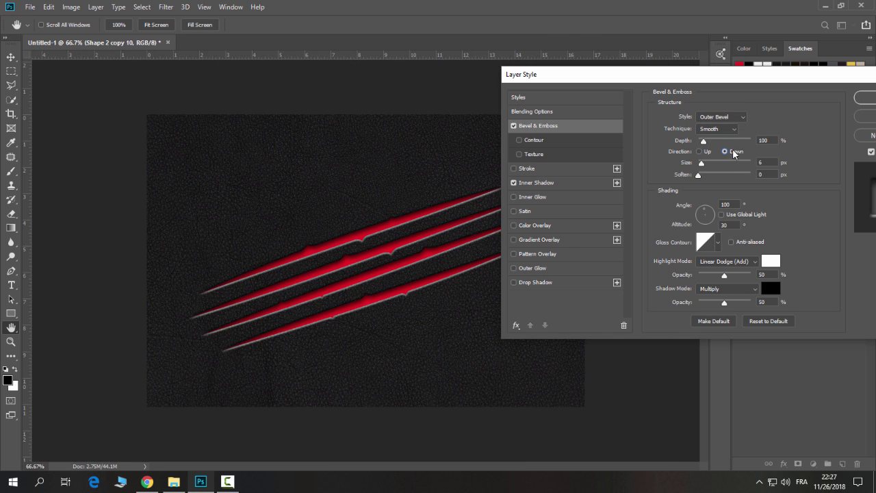
key(Down)
key(Down)
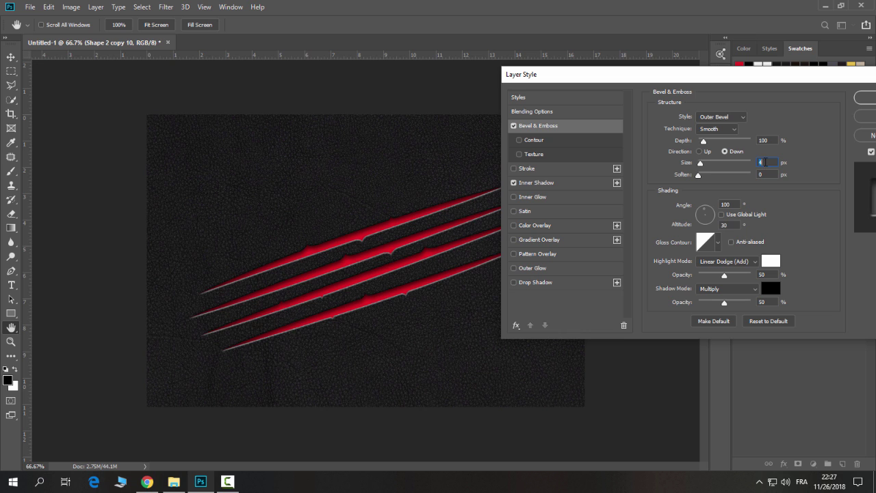
key(Down)
key(Down)
key(Up)
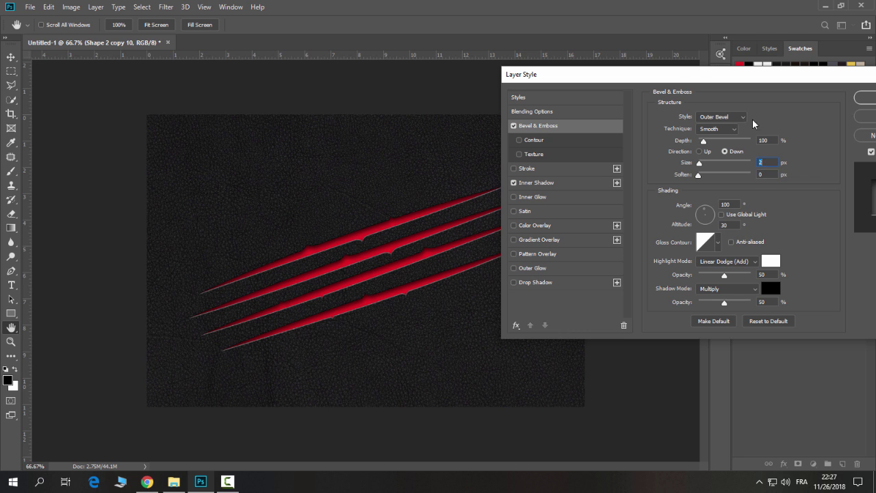
drag(692, 82, 679, 71)
key(ctrl+plus)
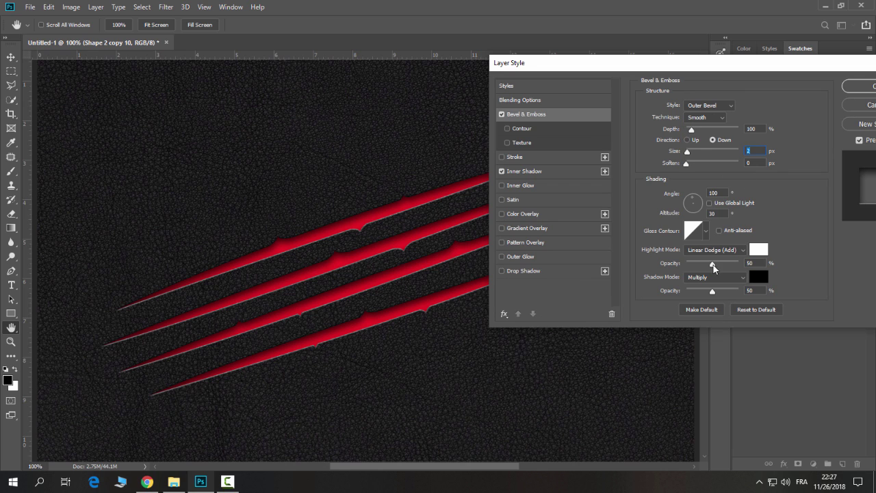
Set bevel highlights to 75% and shadows to 80%, apply, and drop layer fill to 0%
drag(712, 263, 732, 264)
drag(727, 266, 726, 264)
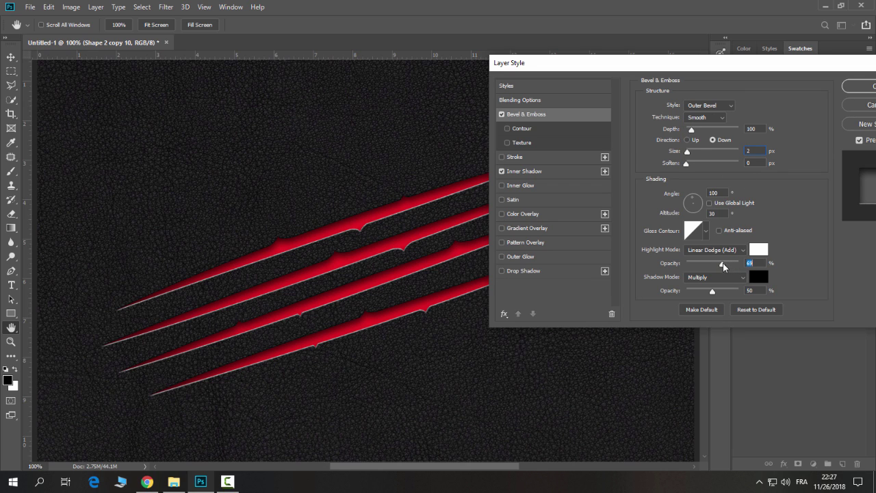
double_click(759, 261)
drag(716, 293, 728, 294)
click(727, 294)
drag(613, 68, 519, 63)
click(755, 82)
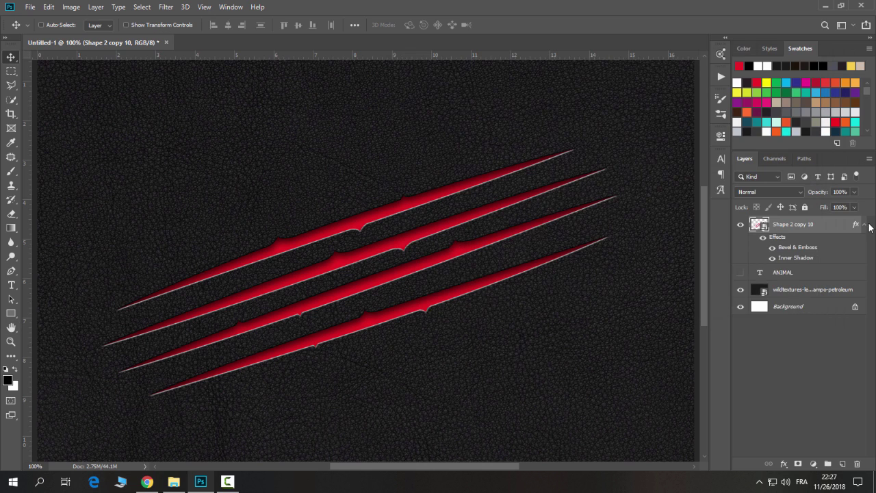
click(863, 225)
drag(824, 212, 600, 212)
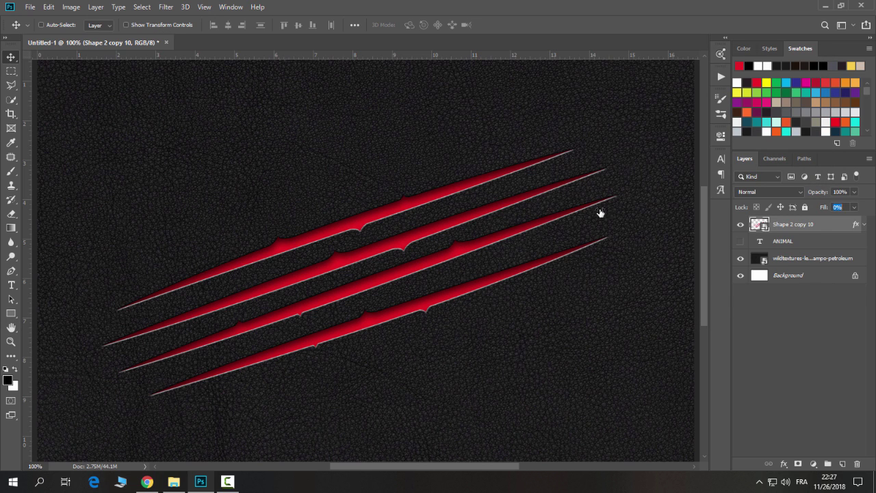
Add a #b81314 deep red colour overlay and raise the inner shadow opacity to 80%
double_click(836, 230)
drag(548, 57, 630, 57)
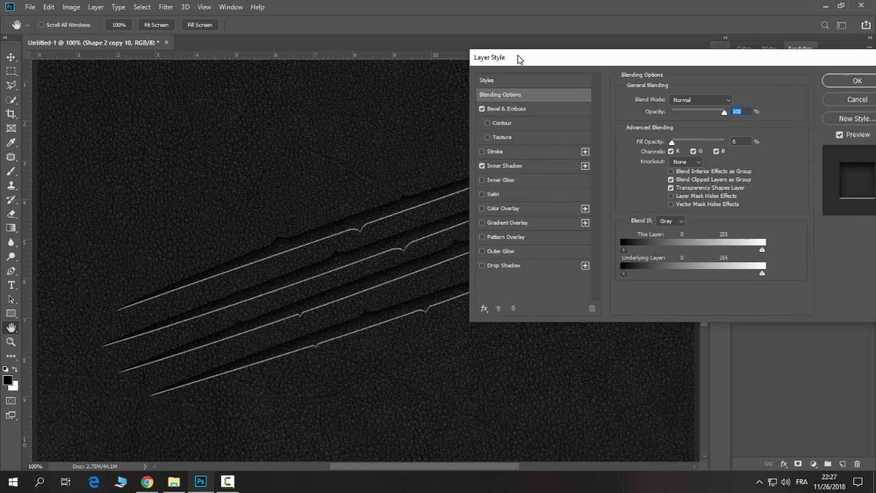
click(512, 208)
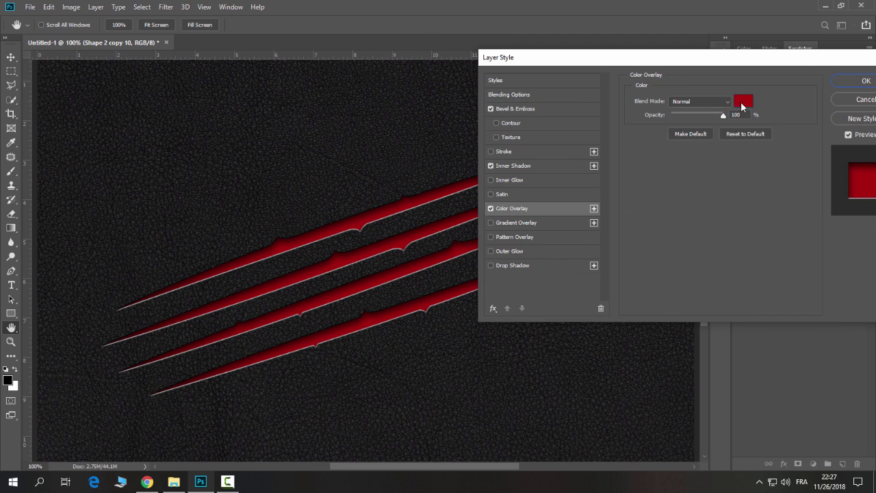
click(743, 102)
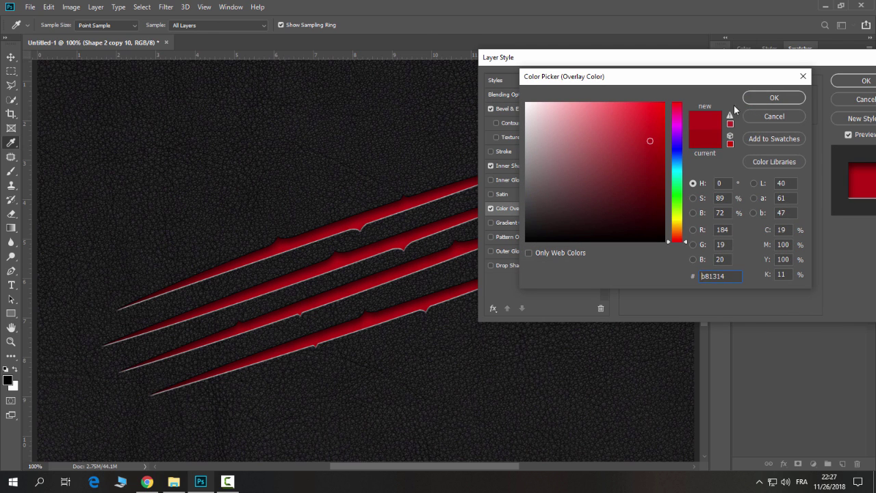
click(754, 102)
click(516, 166)
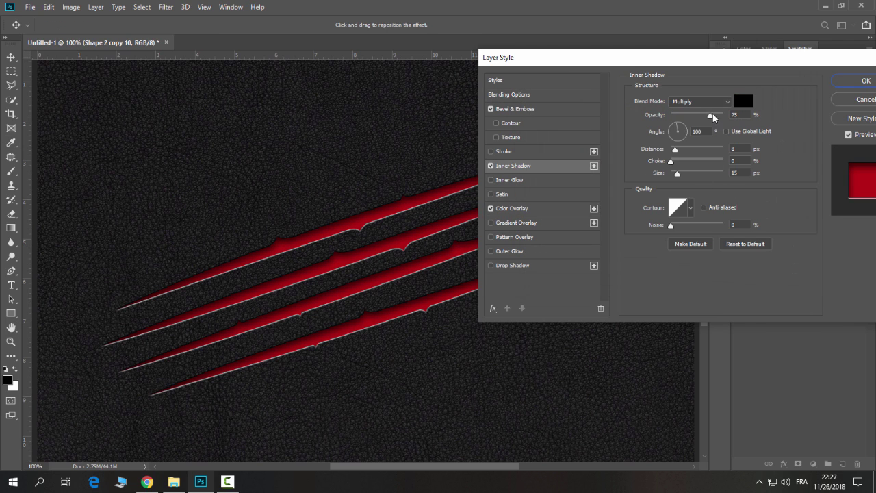
drag(711, 116, 713, 117)
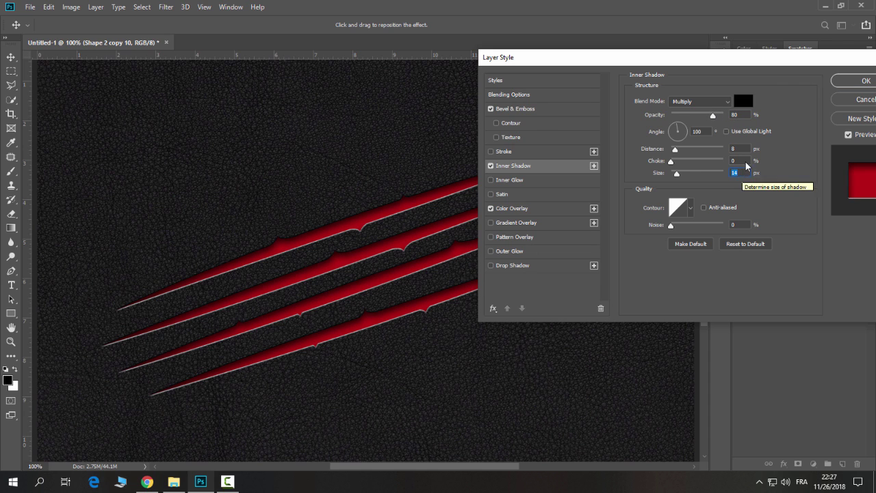
click(857, 82)
Duplicate the scratch layer and strip the copy's inner shadow and colour overlay, keeping an outward bevel
key(ctrl+j)
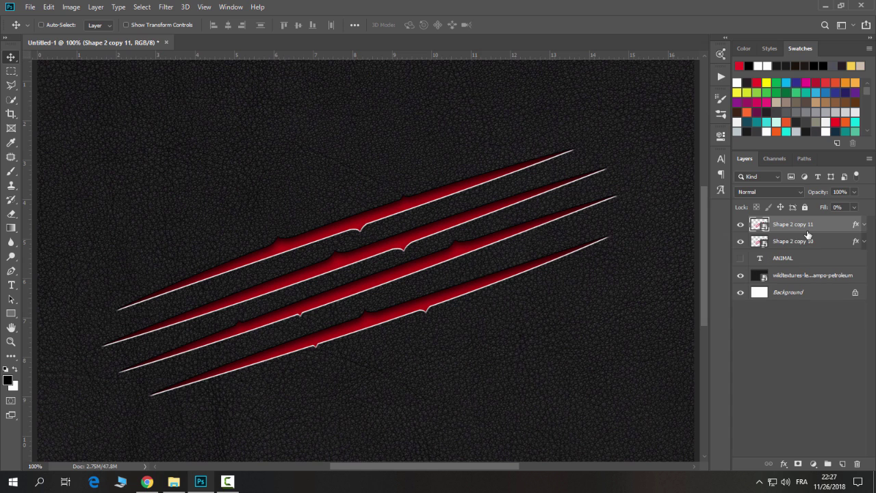
double_click(835, 229)
drag(483, 63, 557, 63)
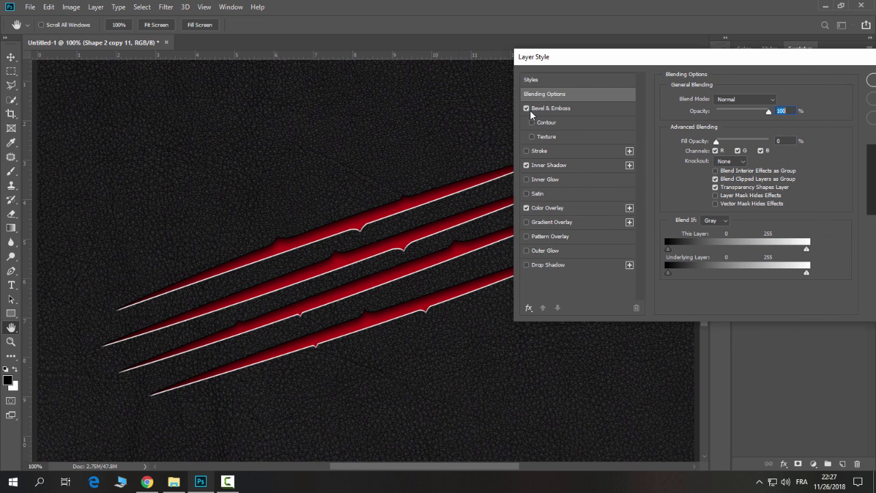
click(528, 167)
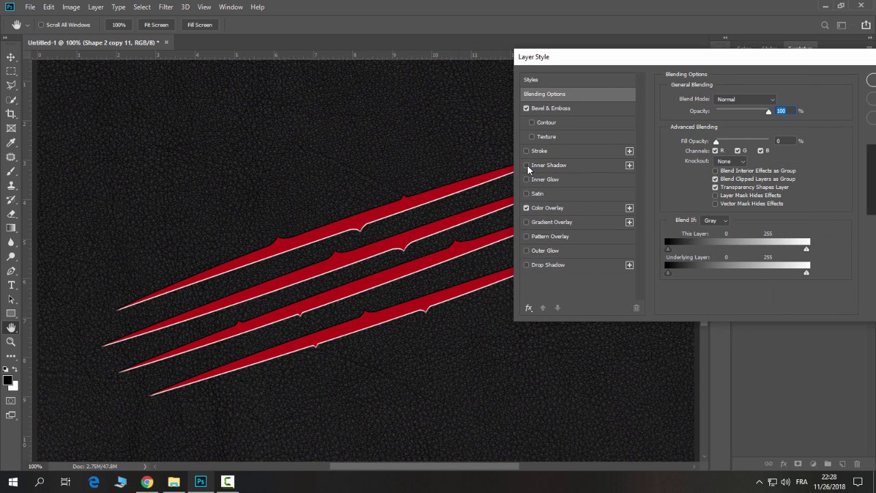
click(526, 208)
click(549, 109)
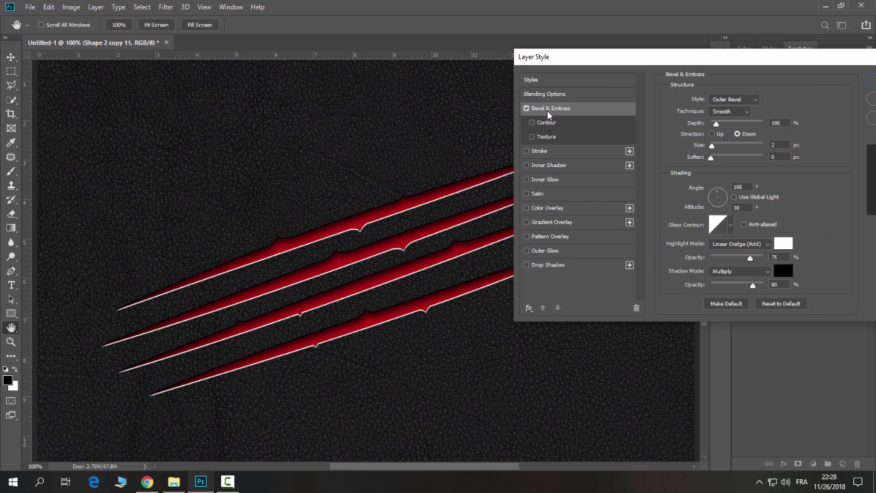
click(712, 134)
Set the copy's bevel size to 30 with Overlay-blended highlights
drag(712, 146, 719, 146)
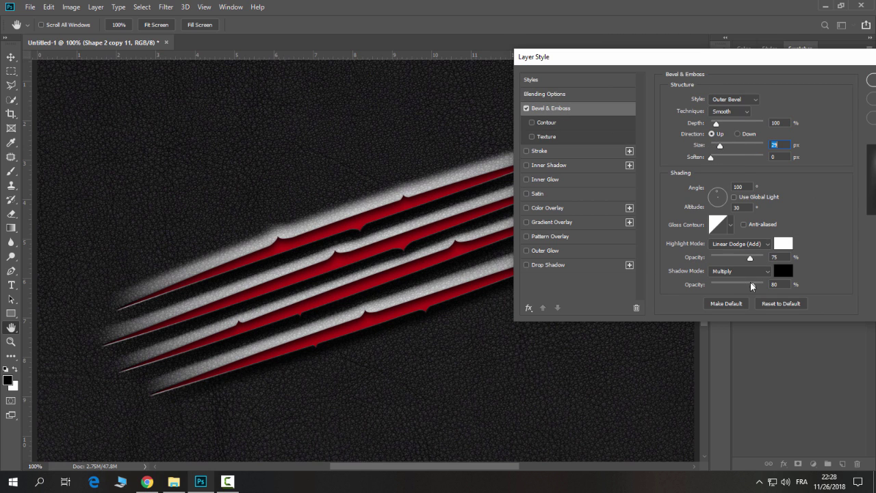
click(743, 271)
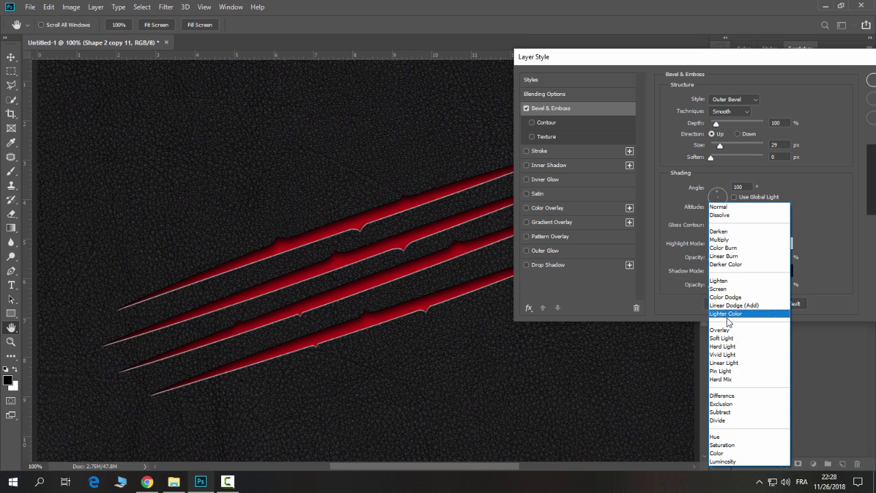
click(726, 329)
drag(745, 258, 753, 258)
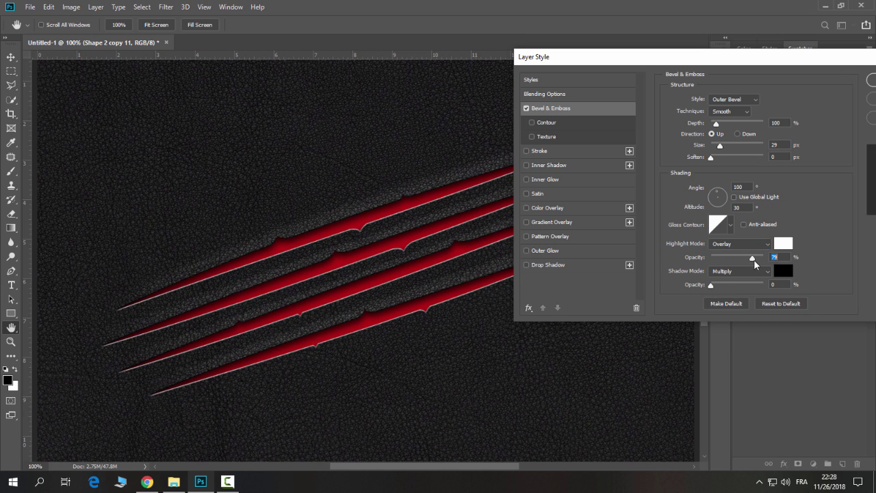
drag(710, 285, 730, 284)
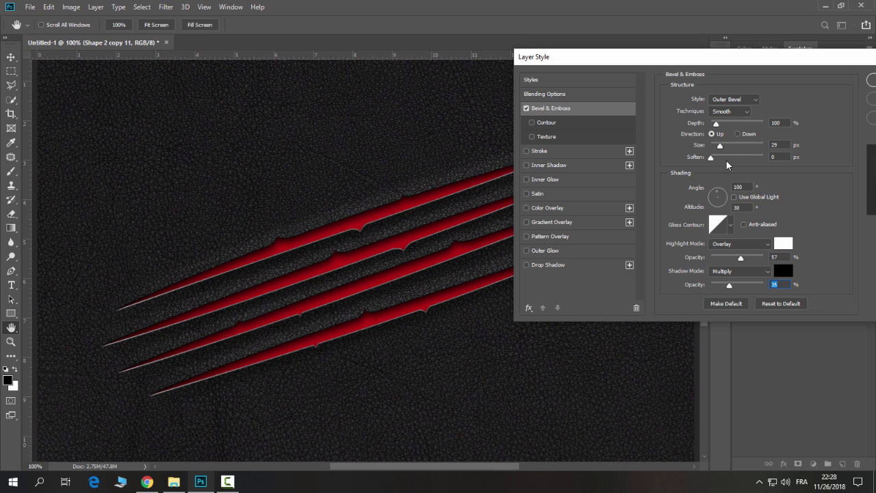
drag(719, 146, 721, 151)
key(Up)
key(Up)
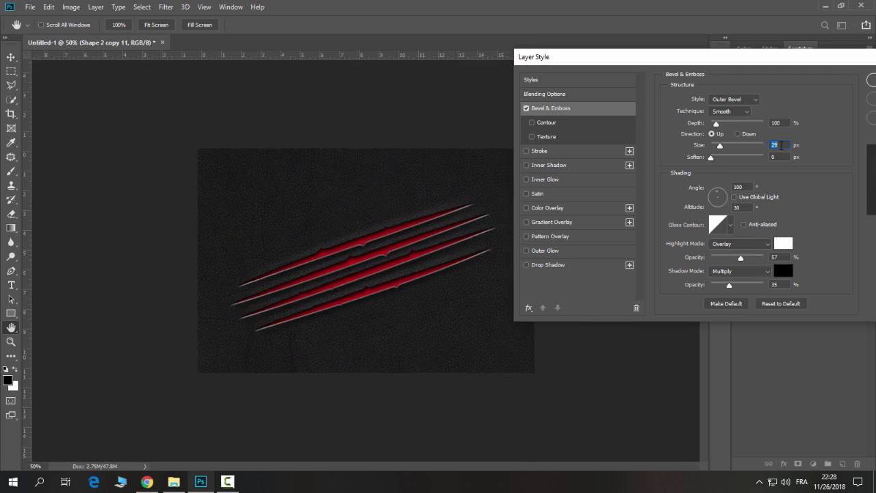
drag(570, 60, 484, 81)
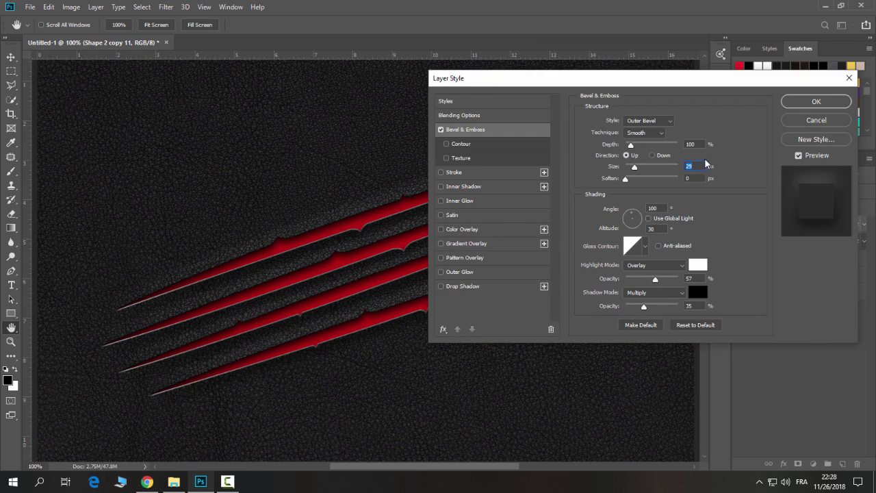
key(Up)
Settle the bevel highlights on Overlay at 80% and the shadow opacity at 50%
drag(655, 279, 665, 279)
drag(634, 167, 633, 167)
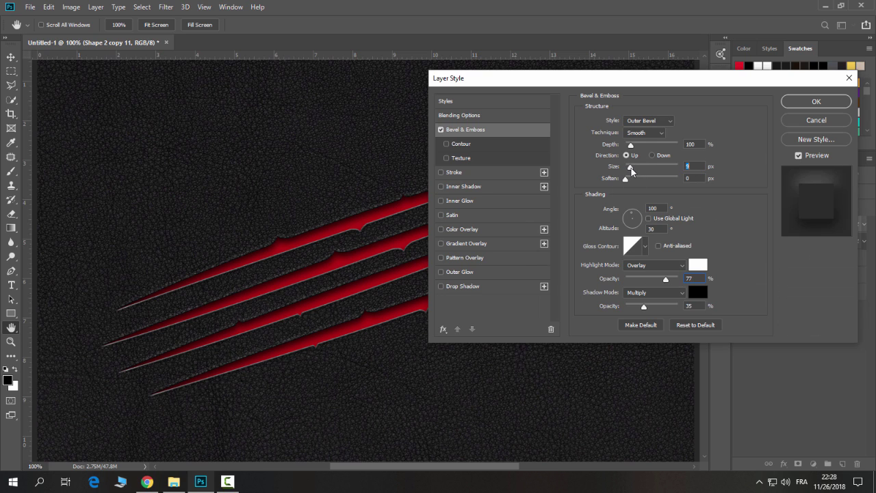
key(Up)
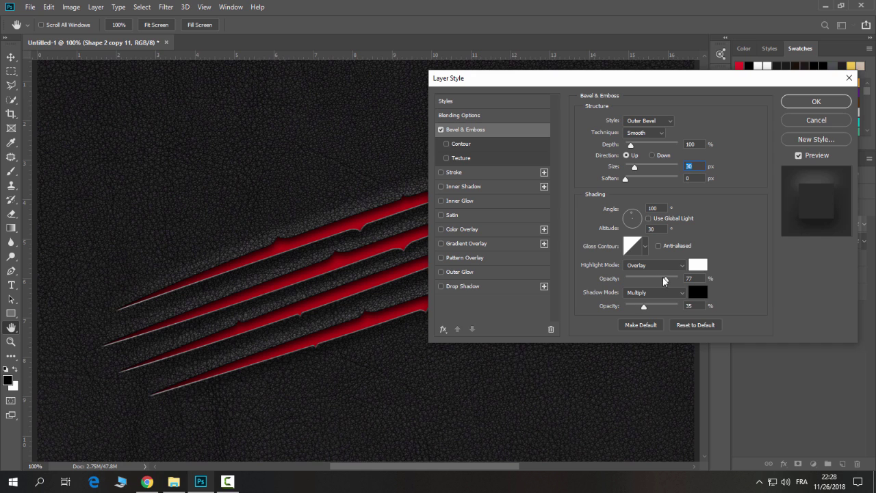
drag(666, 279, 652, 279)
click(678, 265)
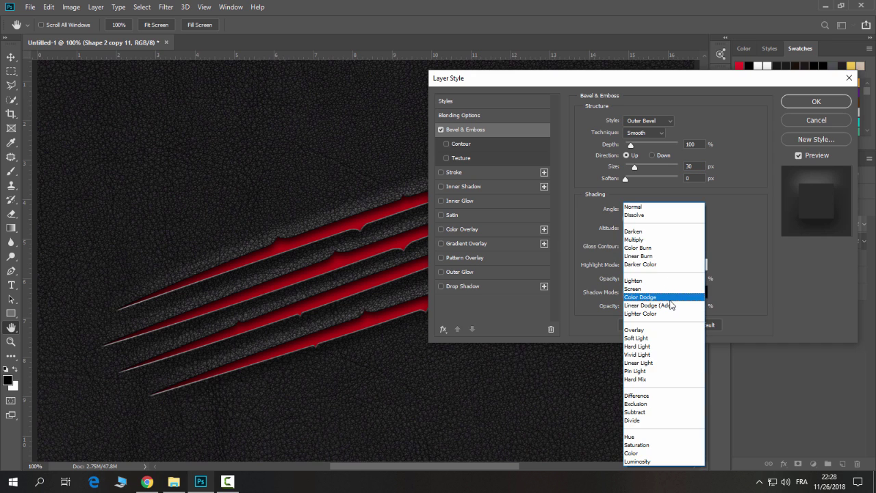
click(665, 305)
mouse_move(675, 279)
mouse_down()
mouse_move(641, 279)
mouse_move(666, 280)
mouse_up()
click(656, 264)
click(656, 334)
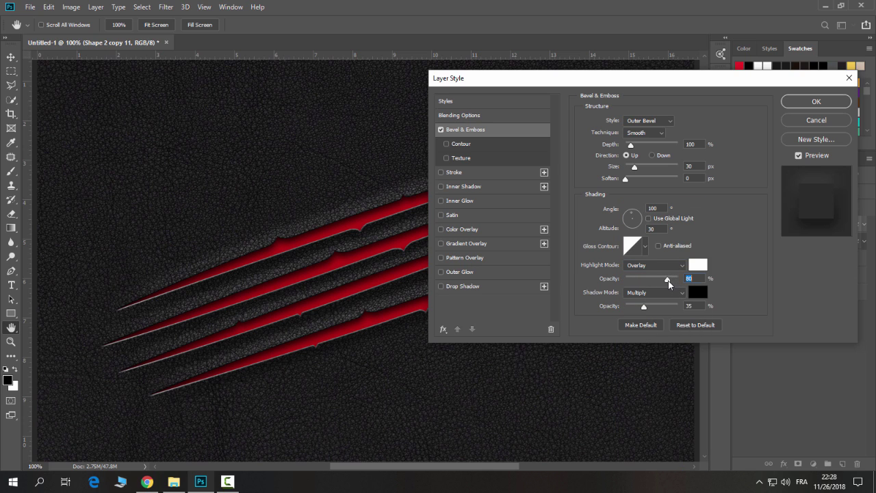
drag(674, 280, 667, 280)
mouse_move(643, 306)
mouse_down()
mouse_move(626, 308)
mouse_move(653, 307)
mouse_up()
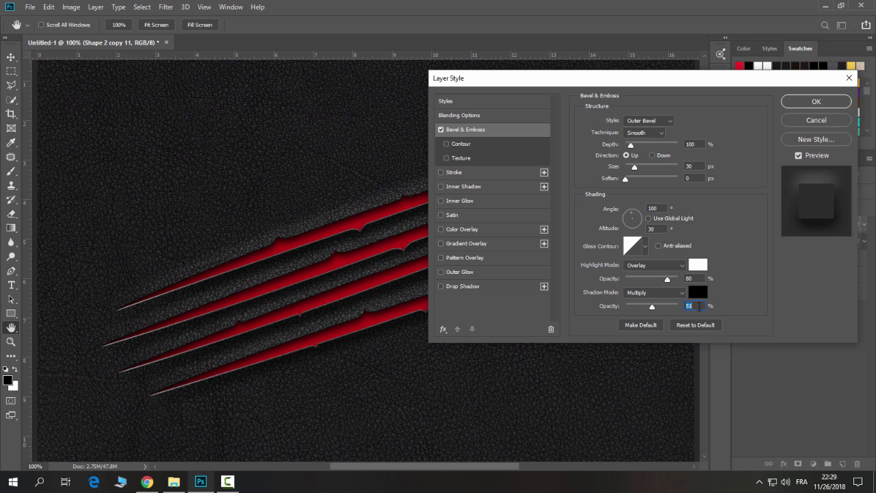
key(Down)
key(Down)
Set Shape 2 copy 10's bevel highlight to 90% and its inner shadow distance to 10 px
click(811, 104)
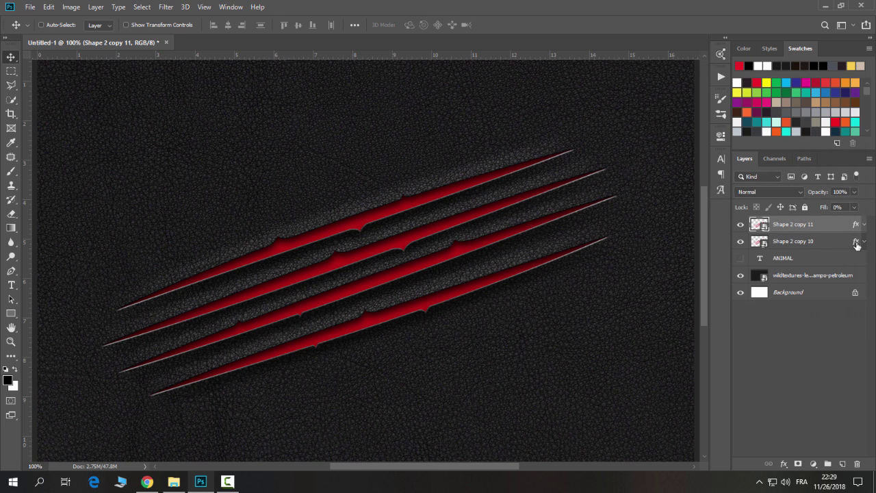
double_click(840, 245)
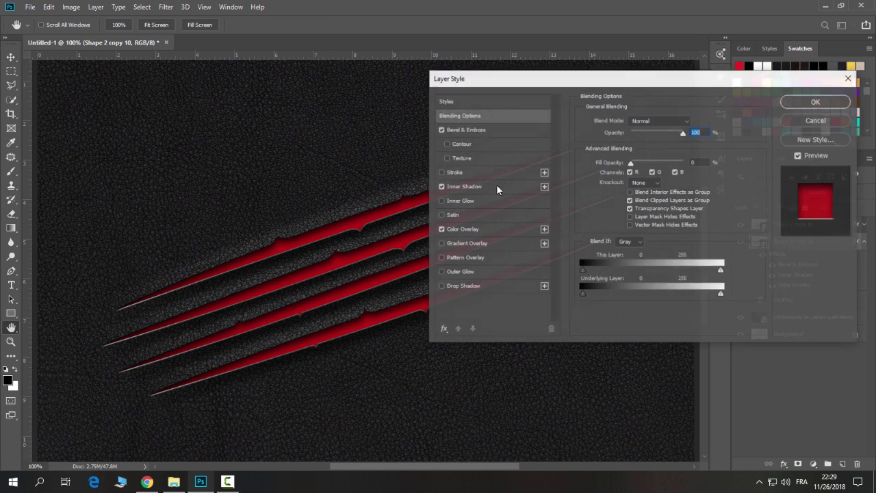
drag(473, 71, 528, 86)
click(518, 141)
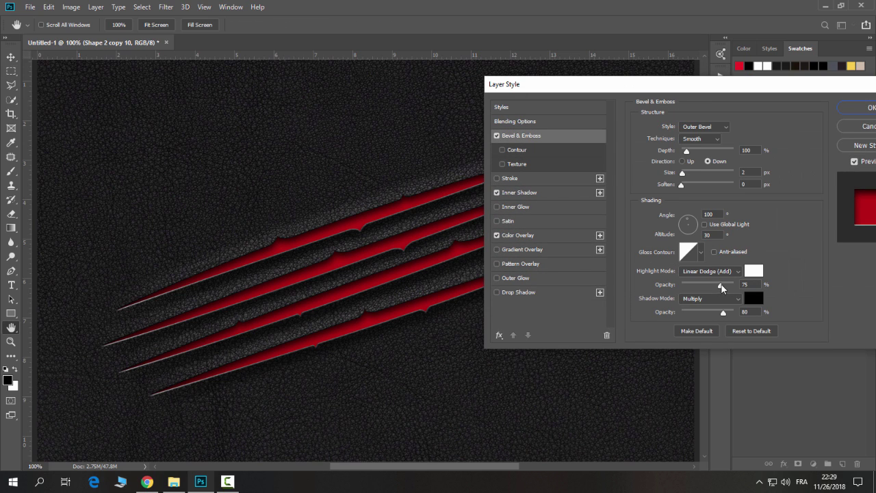
key(Down)
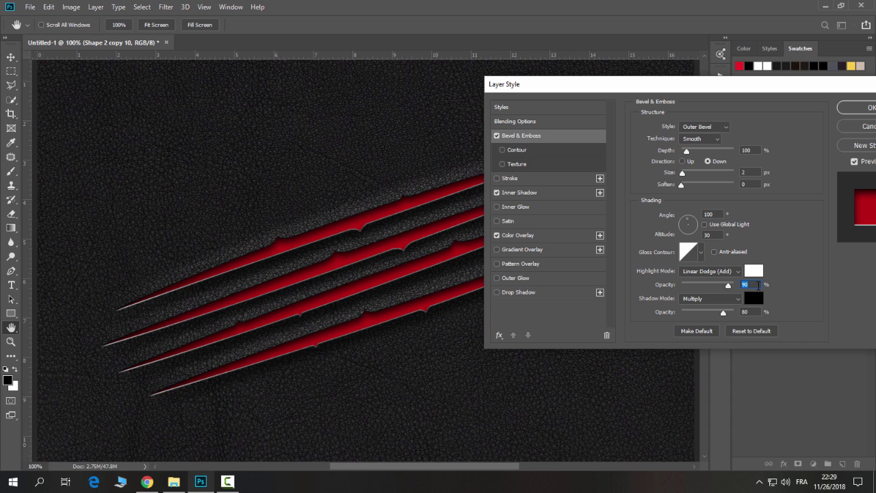
click(521, 194)
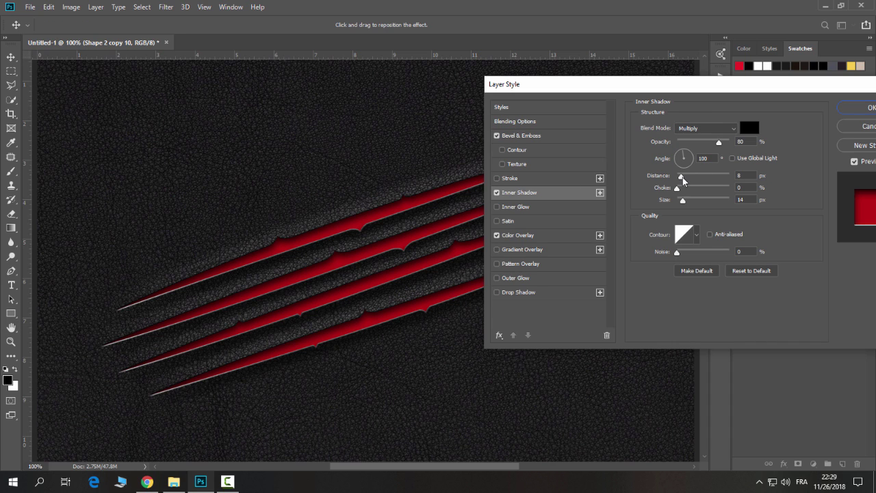
drag(684, 180, 682, 200)
Apply the styles and make the ANIMAL text layer visible, nudged slightly right
click(862, 114)
click(863, 241)
click(828, 337)
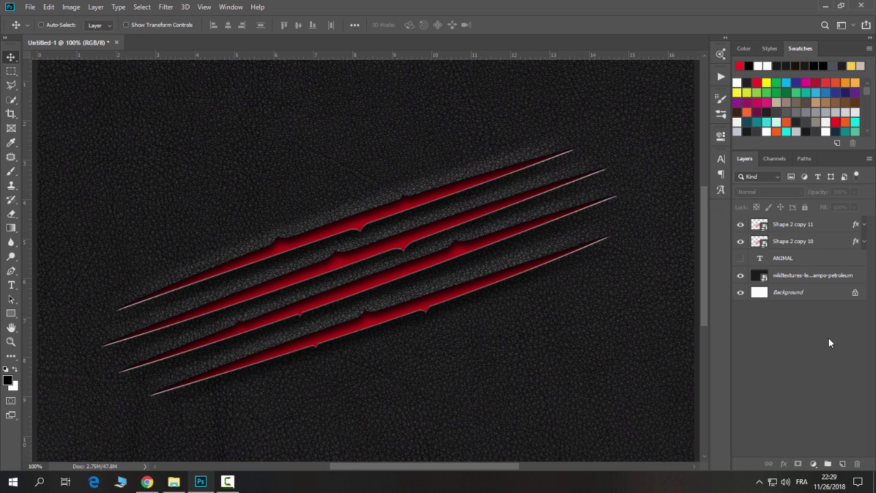
key(ctrl+minus)
click(740, 258)
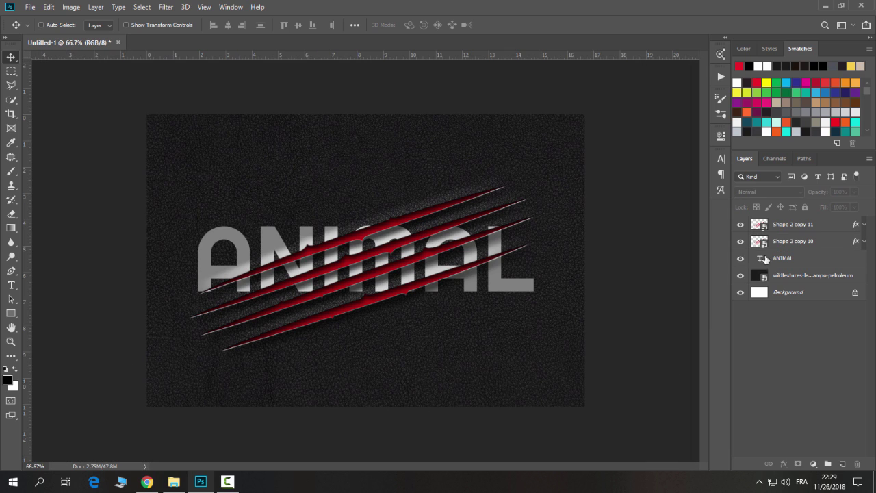
click(790, 258)
drag(427, 275, 432, 275)
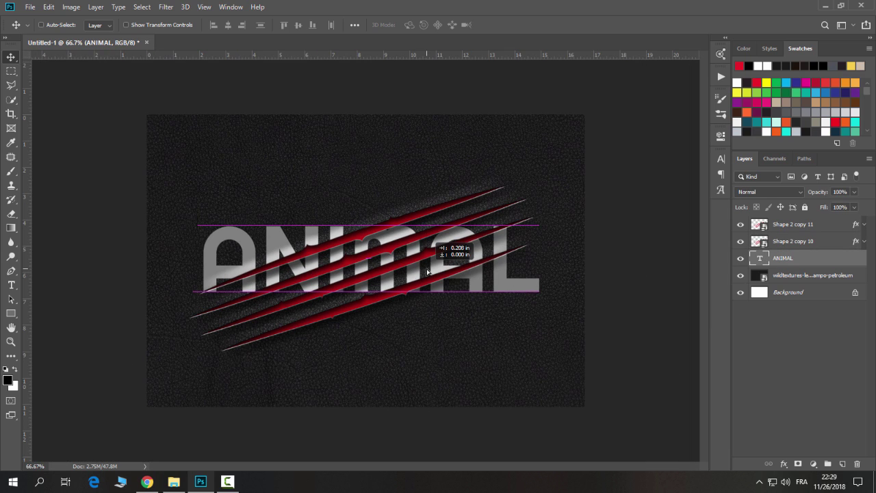
click(845, 330)
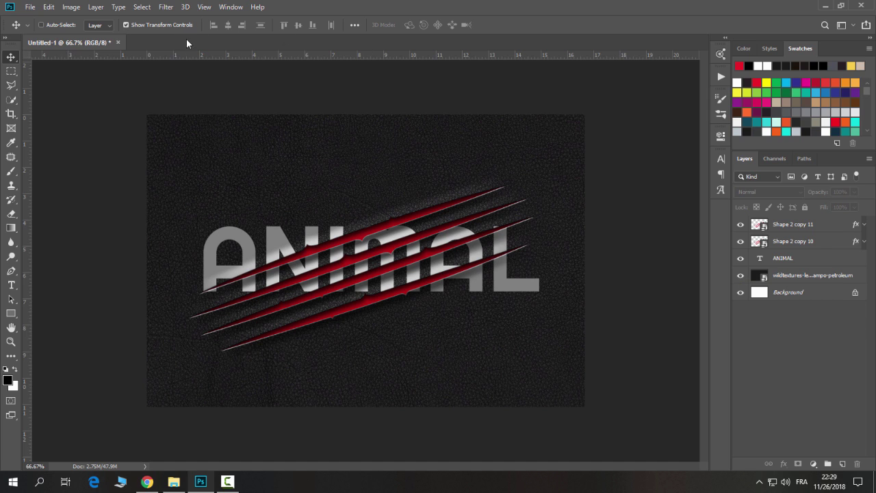
Scale the ANIMAL text to about 106% and shift it slightly left to centre it
click(787, 258)
key(ctrl+t)
drag(539, 213, 550, 209)
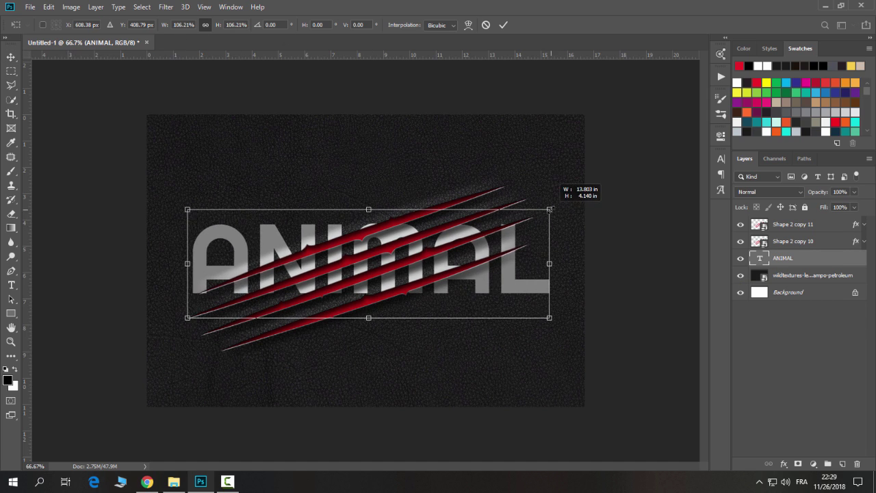
click(503, 26)
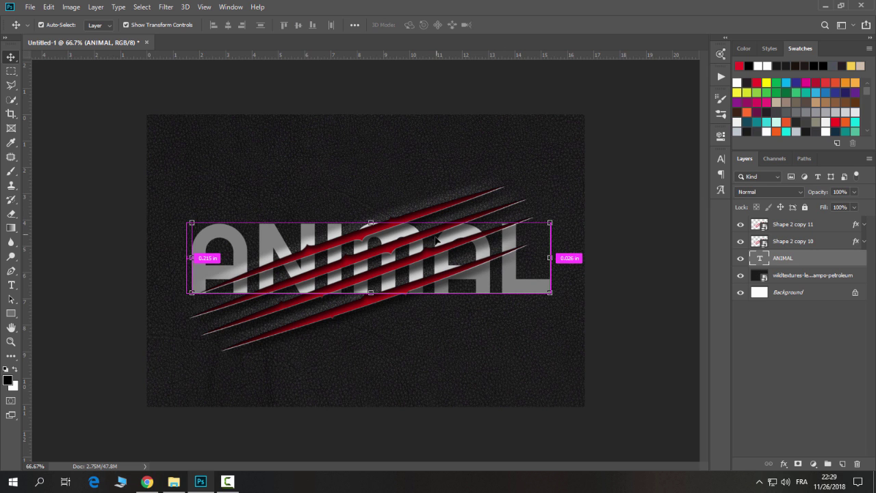
click(41, 25)
drag(237, 66, 233, 66)
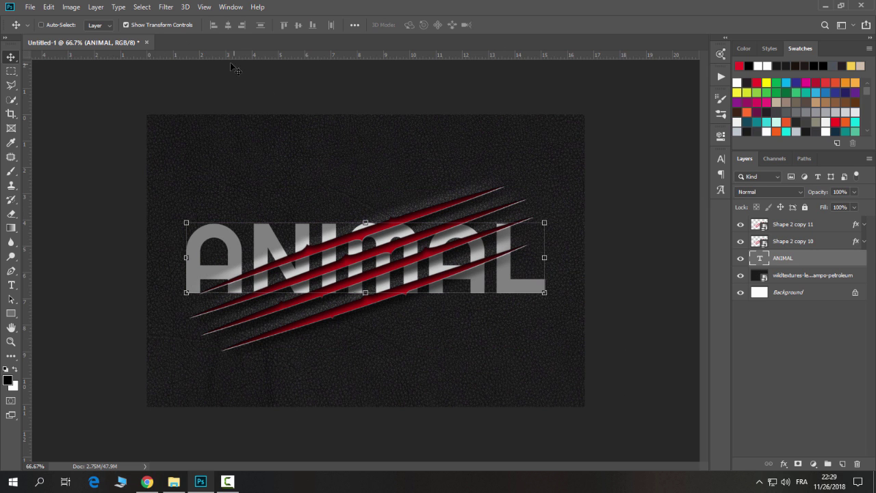
key(ctrl+1)
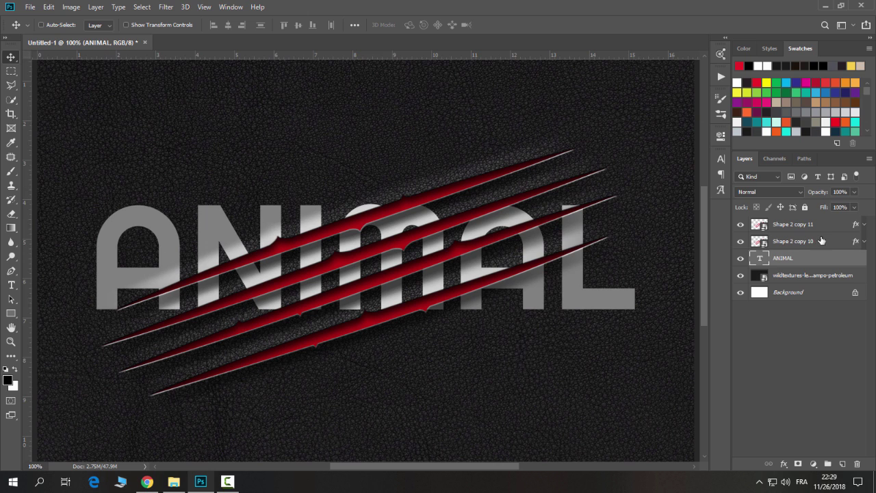
Duplicate Shape 2 copy 11 as Shape 2 copy 12 and bring up its bevel settings
click(773, 224)
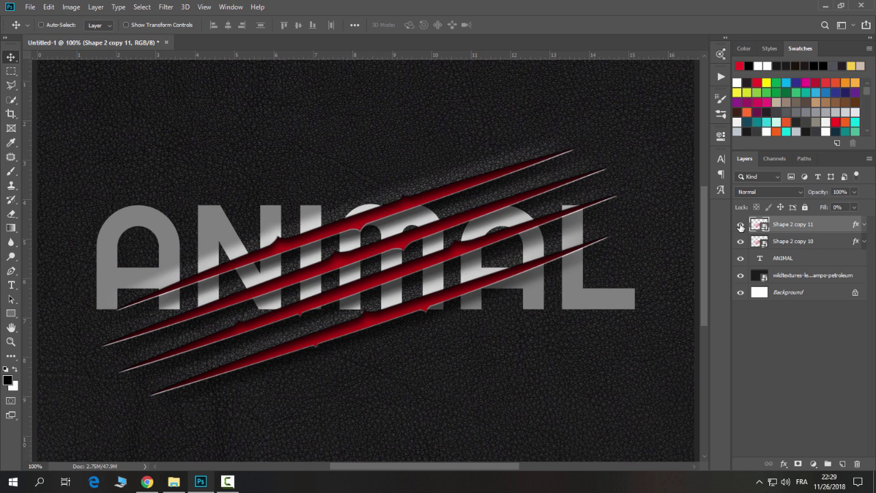
key(ctrl+j)
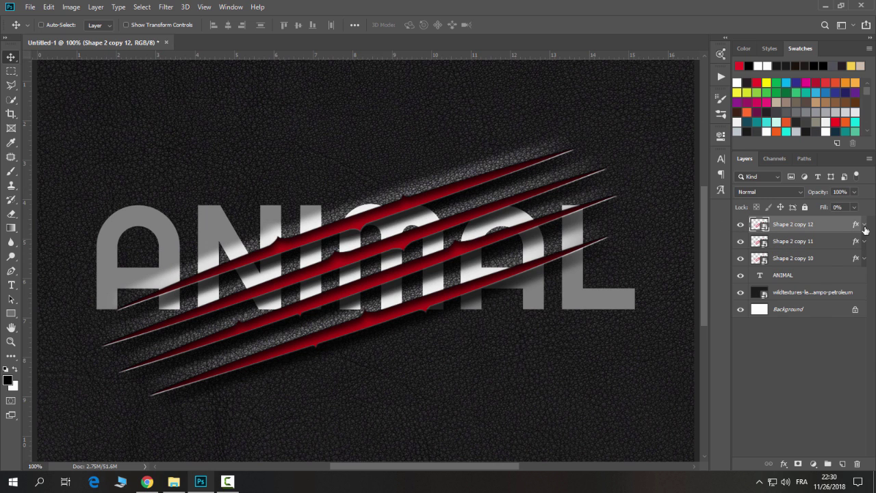
click(863, 224)
double_click(807, 254)
drag(483, 89, 535, 85)
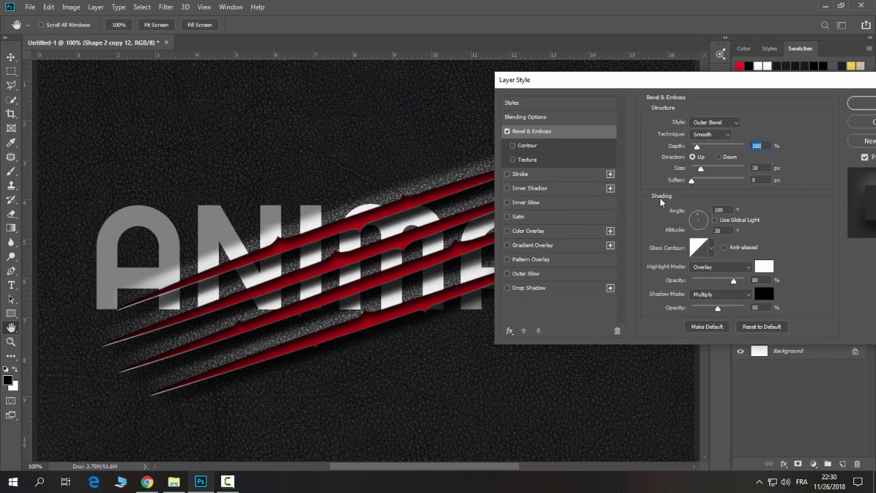
Give the Shape 2 copy 12 bevel a 65 px size, 55% highlights and 20% shadows
drag(701, 169, 709, 170)
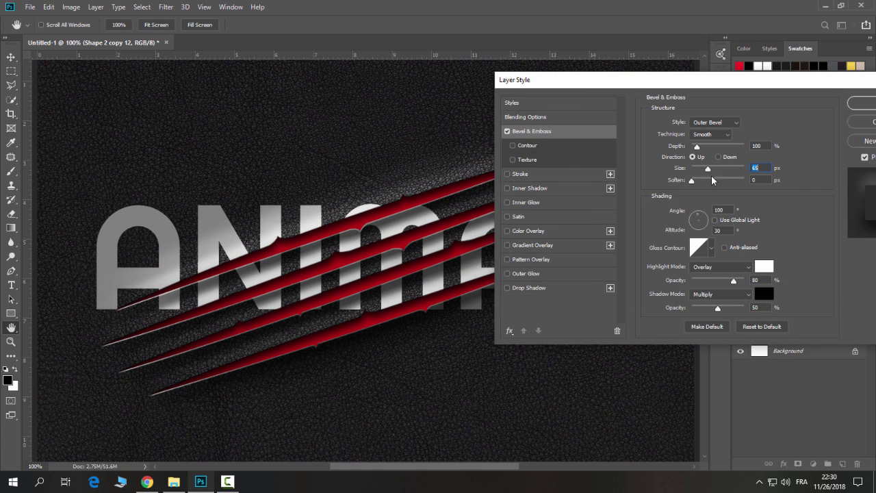
drag(717, 307, 674, 309)
mouse_move(732, 280)
mouse_down()
mouse_move(668, 280)
mouse_move(720, 280)
mouse_up()
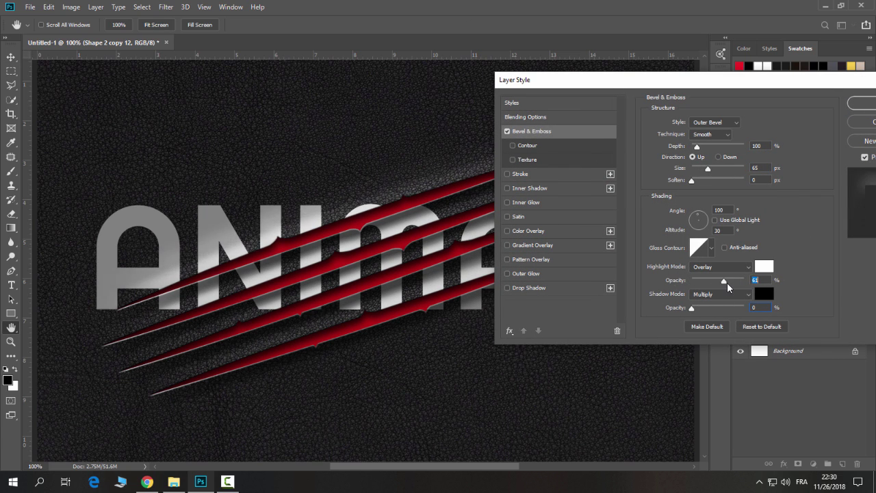
drag(691, 308, 702, 309)
key(ctrl+minus)
click(864, 102)
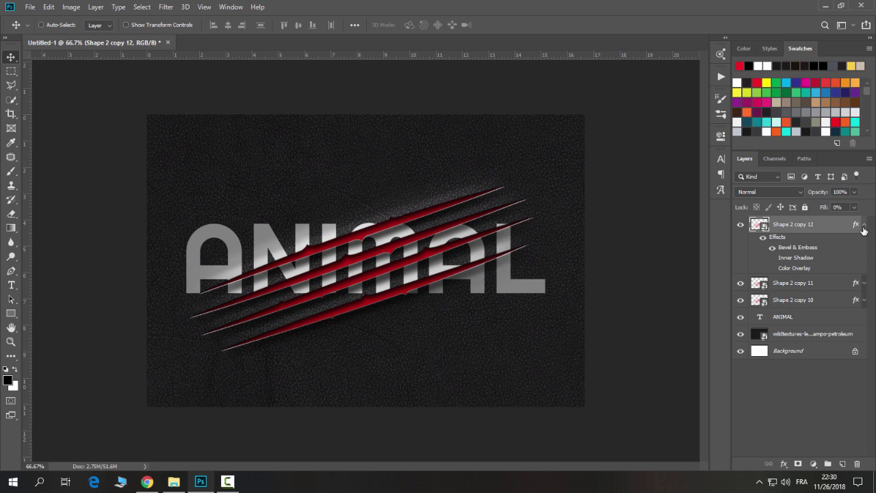
click(863, 224)
click(863, 241)
click(772, 264)
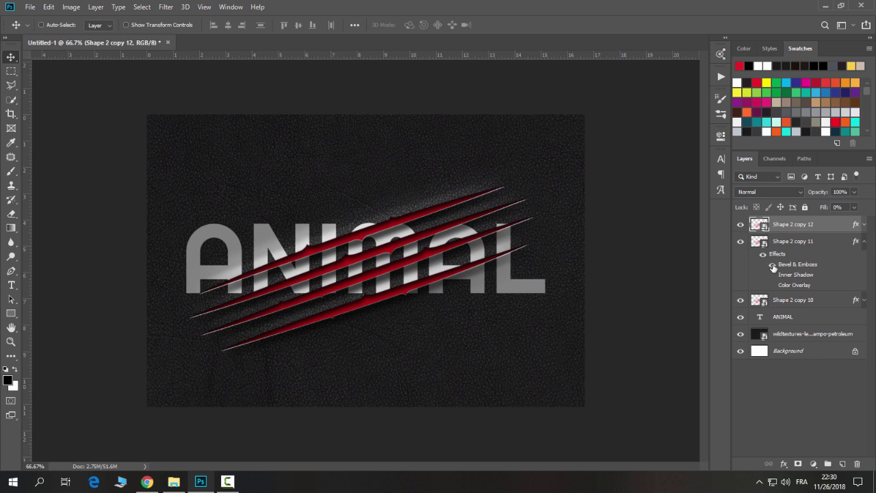
Reduce the Shape 2 copy 11 bevel size to 24 px
double_click(790, 265)
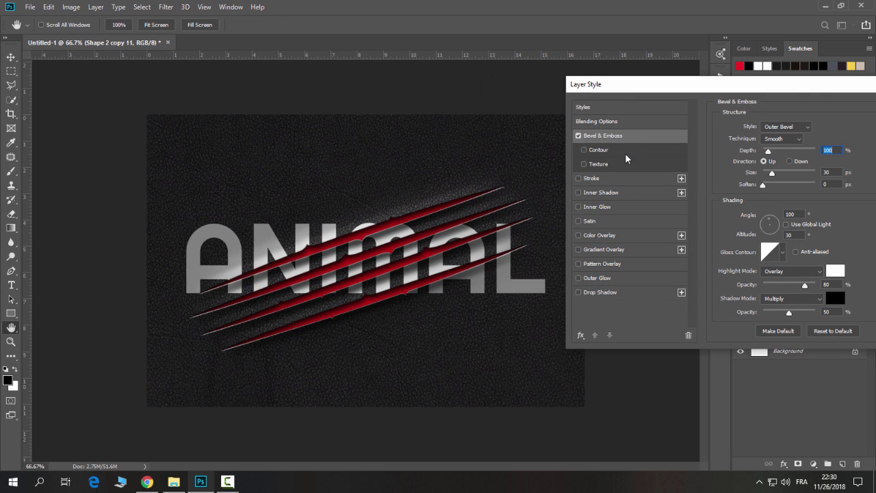
drag(771, 173, 772, 173)
mouse_move(805, 285)
mouse_down()
mouse_move(777, 290)
mouse_move(806, 285)
mouse_up()
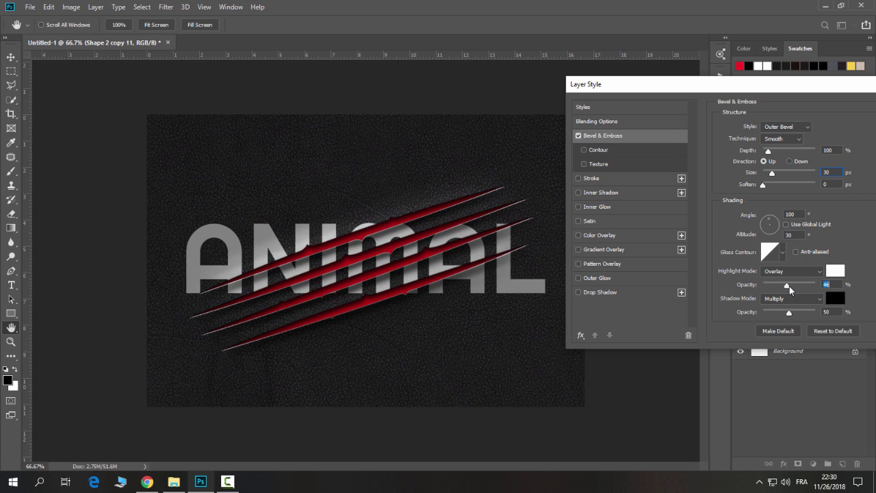
click(828, 172)
key(Down)
key(Down)
key(Down)
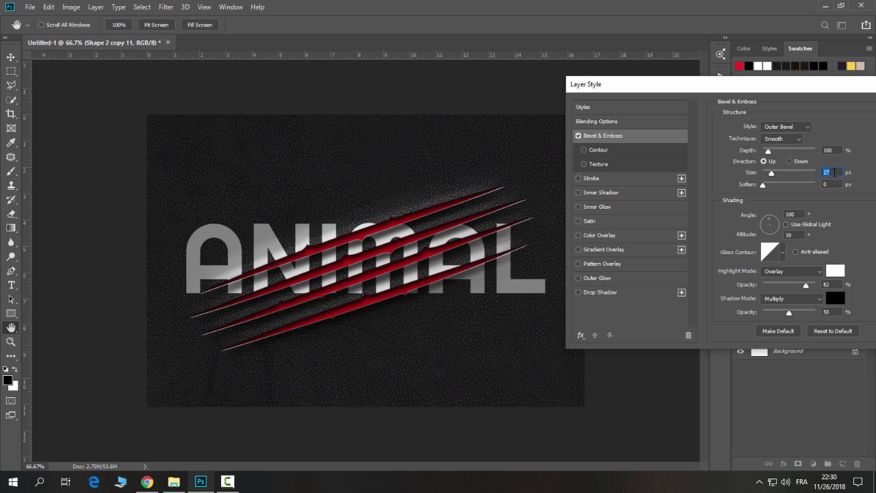
key(Down)
key(Down)
Set bevel highlights to 100%, soften to 4 px and shadows to about 50%, then confirm
click(813, 286)
drag(815, 290, 820, 287)
drag(790, 312, 792, 312)
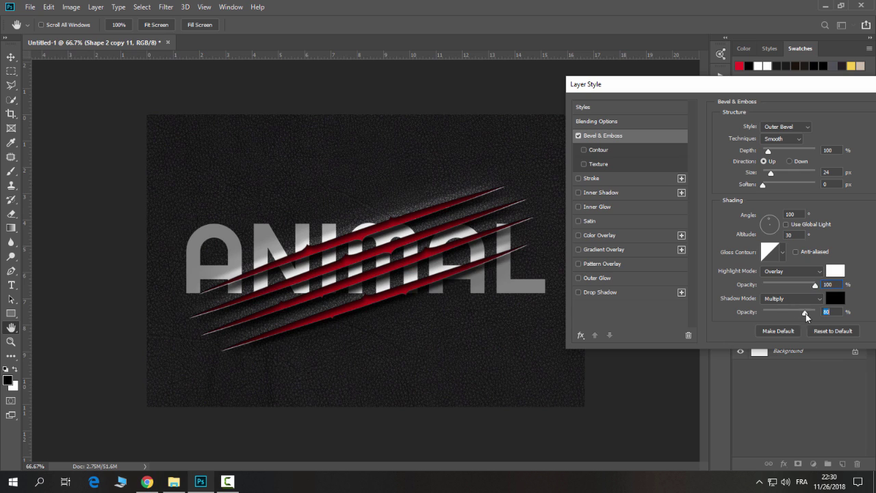
drag(762, 184, 776, 185)
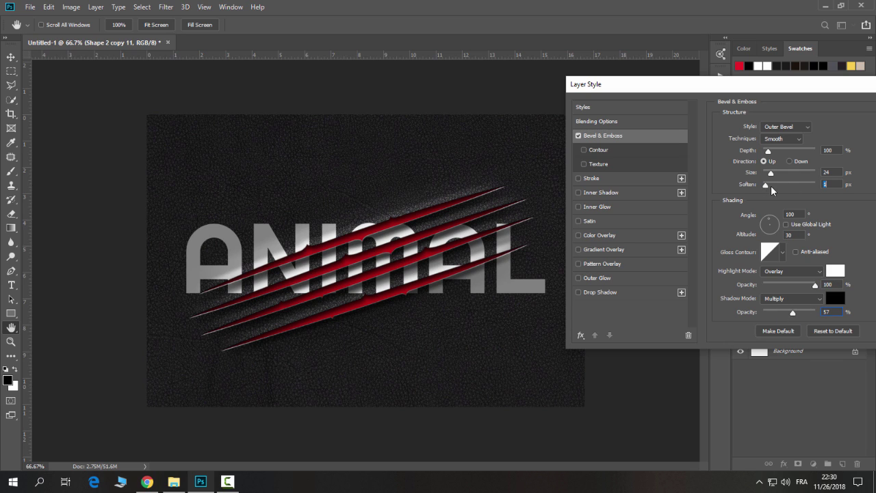
drag(793, 312, 789, 315)
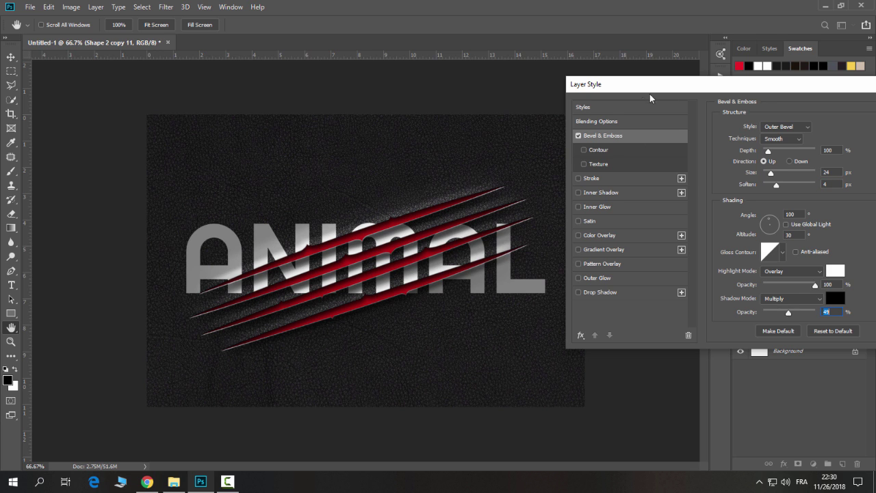
drag(650, 94, 469, 93)
click(772, 107)
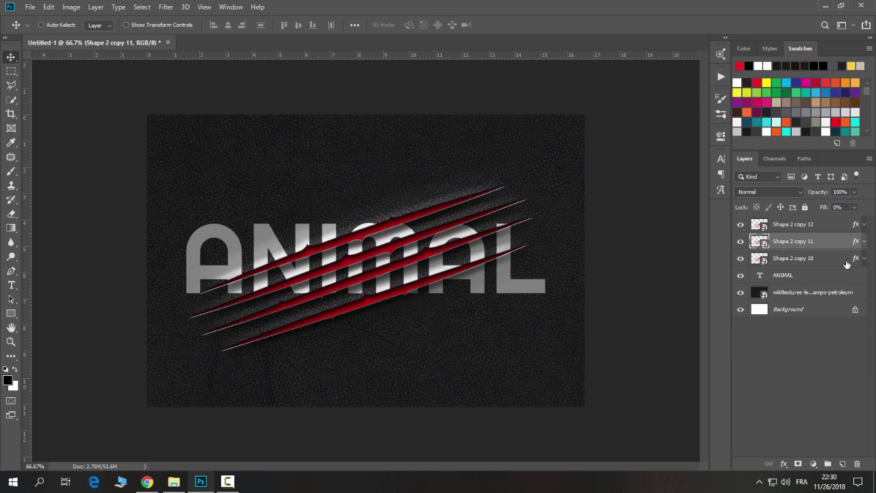
Set the Color Overlay on Shape 2 copy 10 to red ce0c0c
double_click(846, 264)
drag(424, 84, 625, 96)
click(537, 246)
click(800, 136)
mouse_move(652, 141)
mouse_down()
mouse_move(653, 121)
mouse_move(712, 112)
mouse_up()
click(774, 98)
Strengthen its Inner Shadow to 84% opacity, 12 px distance and 19 px size, and apply
click(568, 207)
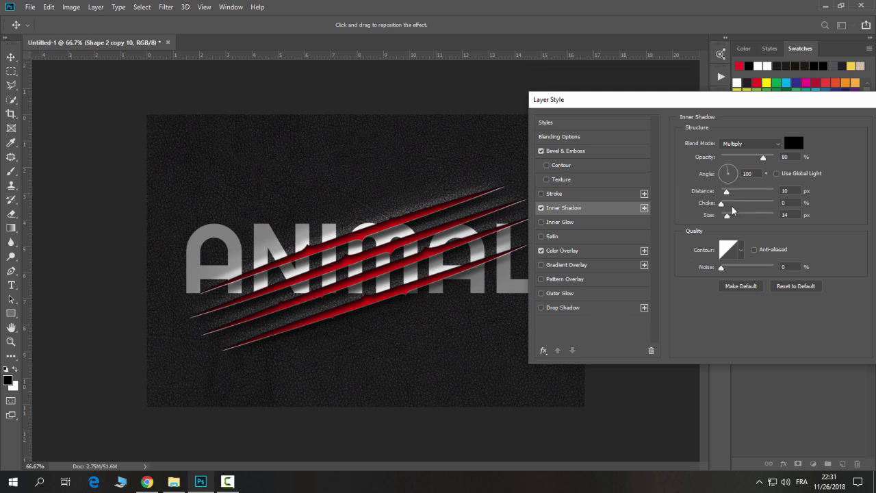
drag(763, 158, 765, 158)
drag(726, 193, 728, 194)
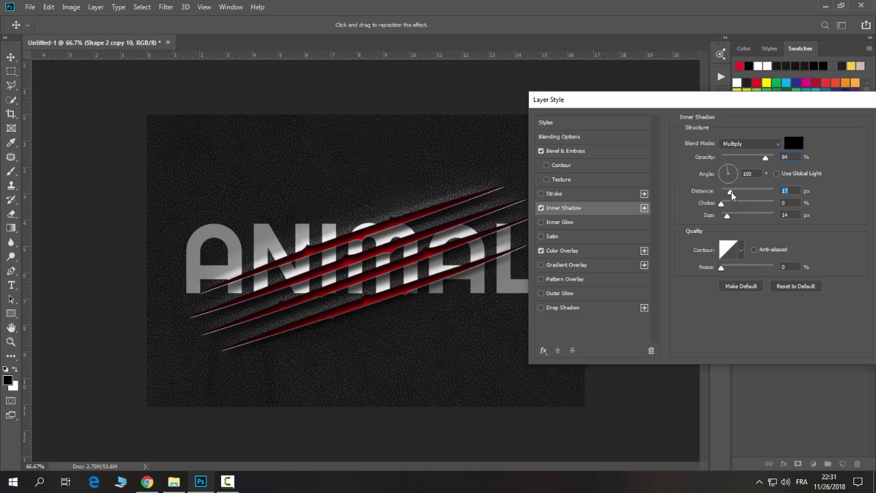
click(788, 215)
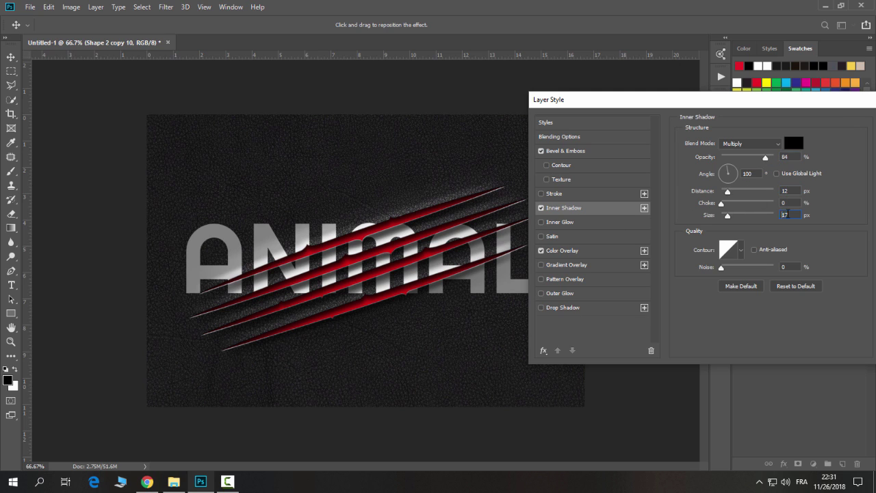
scroll(793, 215, up, 3)
scroll(800, 216, up, 2)
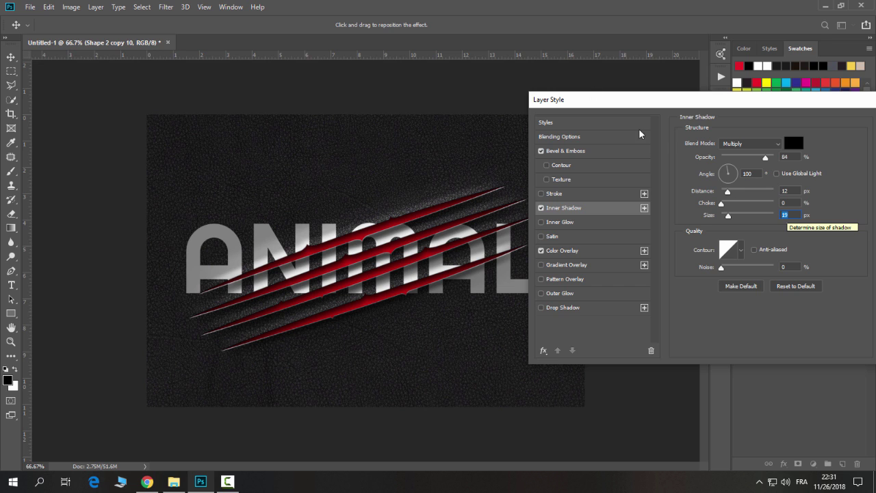
drag(732, 108, 594, 108)
click(768, 125)
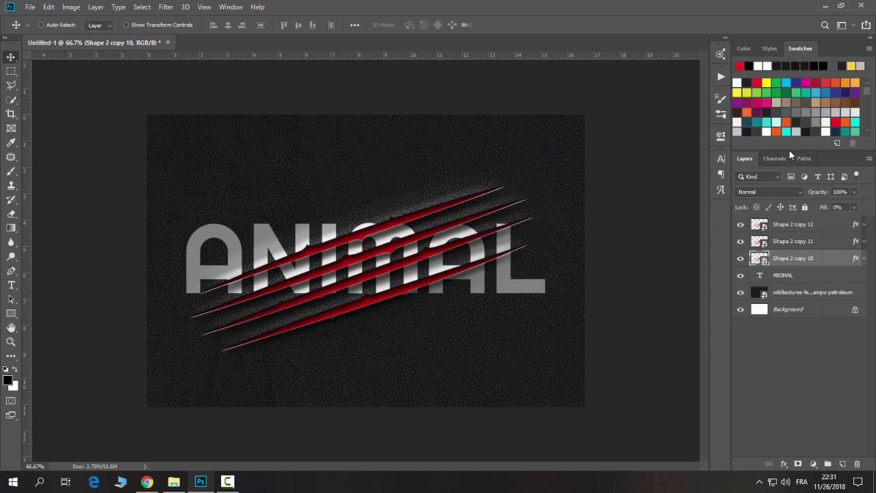
click(863, 260)
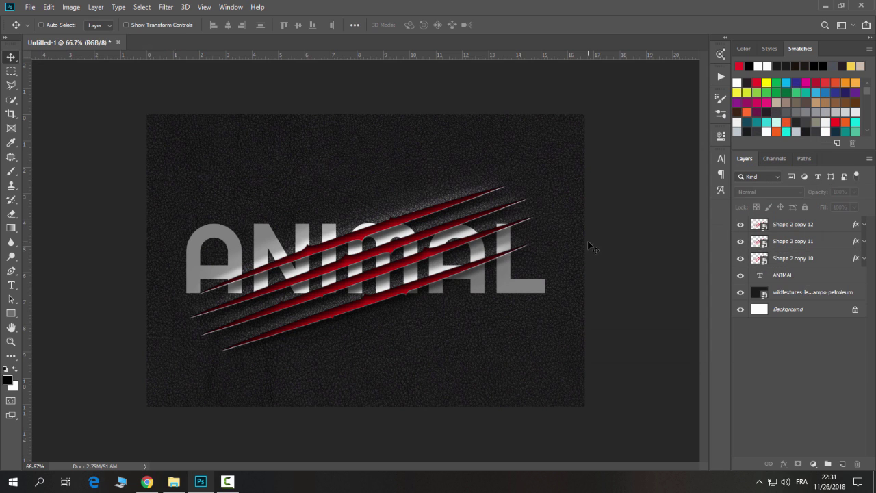
Group the ANIMAL text and the three scratch layers into a group named 'effect'
click(821, 276)
shift+click(823, 226)
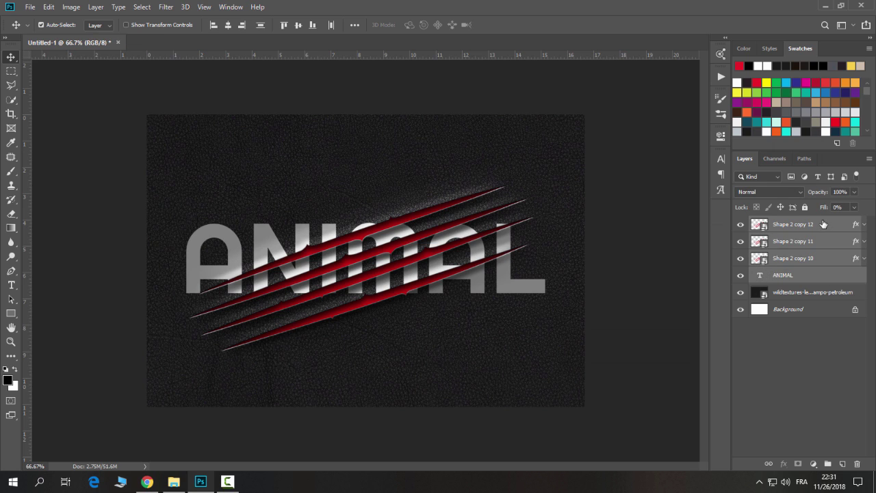
key(ctrl+g)
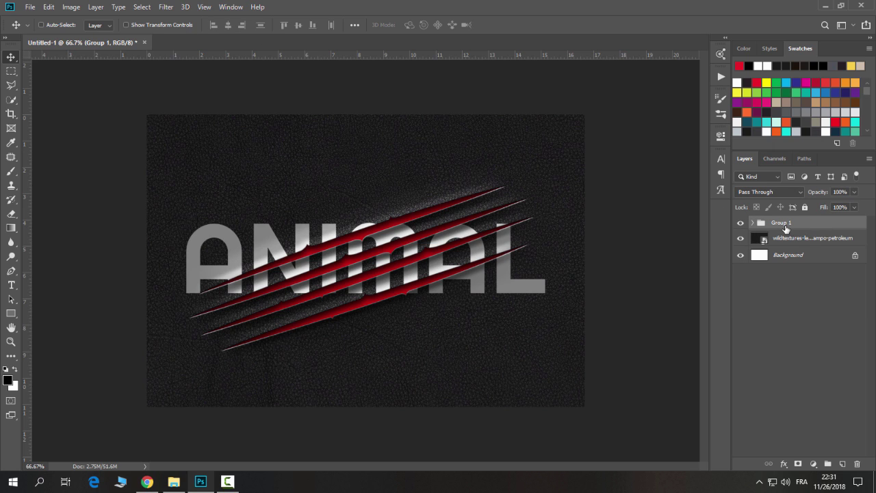
double_click(780, 223)
text(effect)
key(Return)
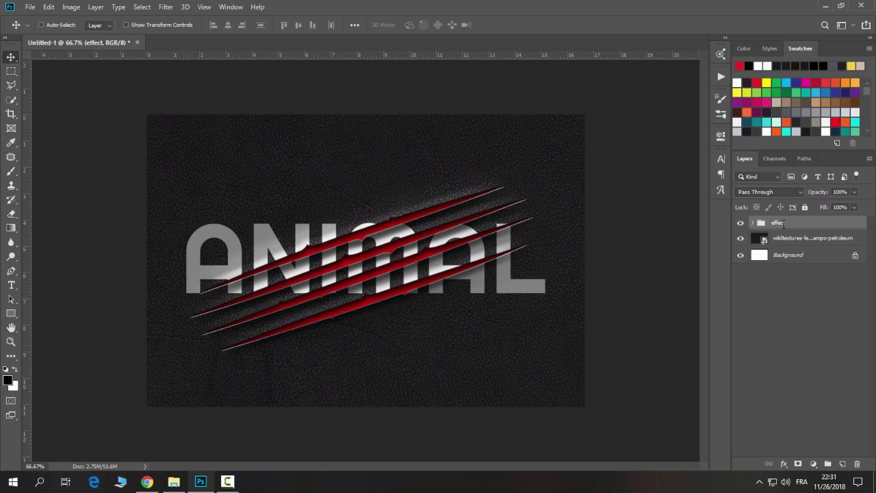
Scale the 'effect' group down to about 87%
click(149, 26)
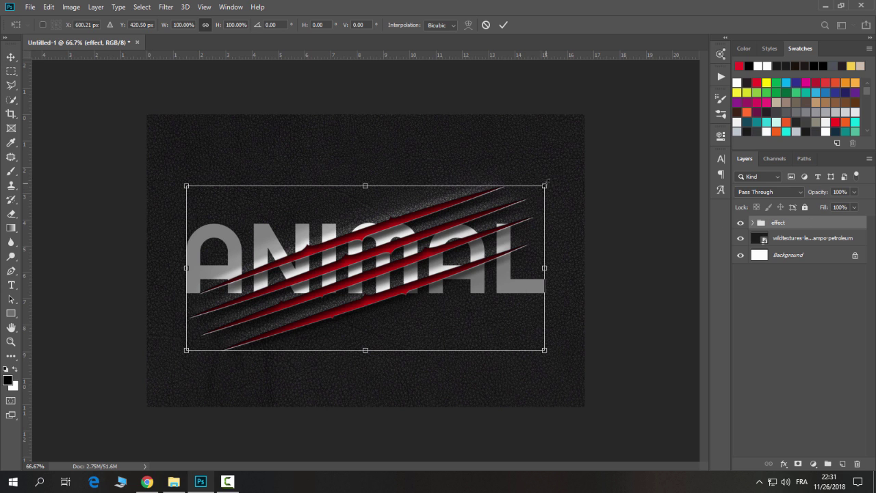
drag(544, 186, 520, 197)
click(504, 25)
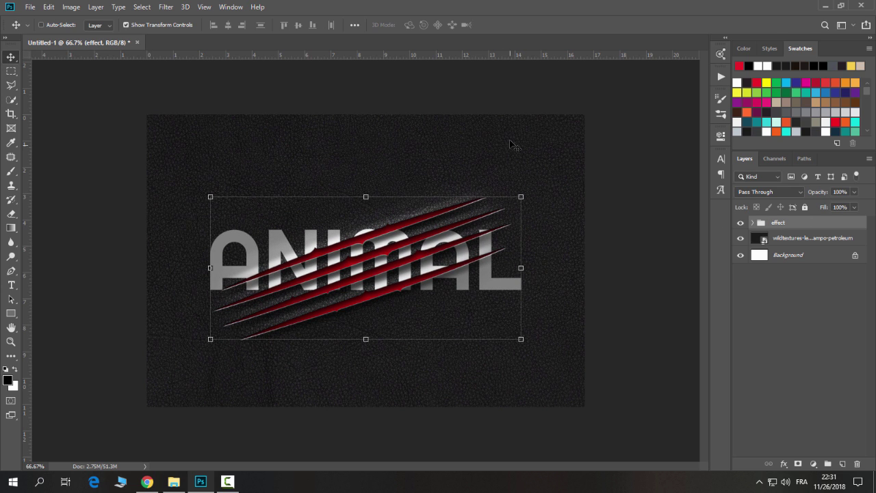
click(163, 25)
Expand the 'effect' group and select the Shape 2 copy 10 layer
click(739, 277)
click(754, 223)
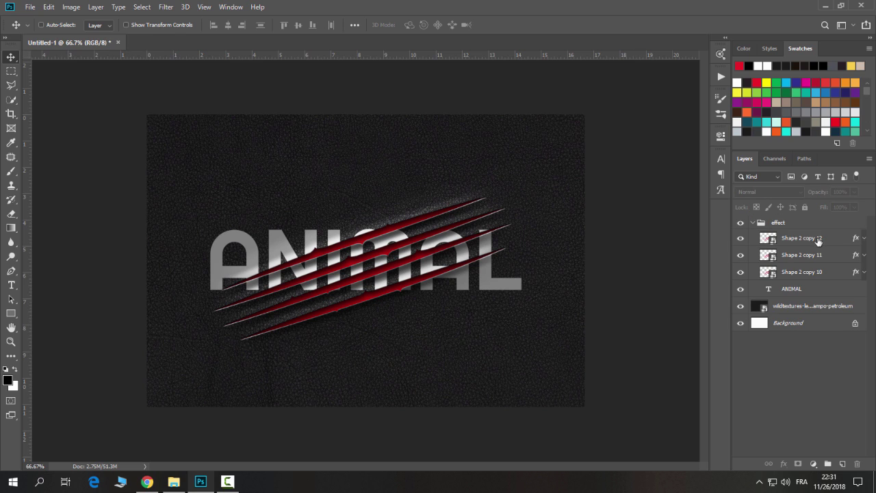
click(818, 238)
click(754, 224)
click(786, 288)
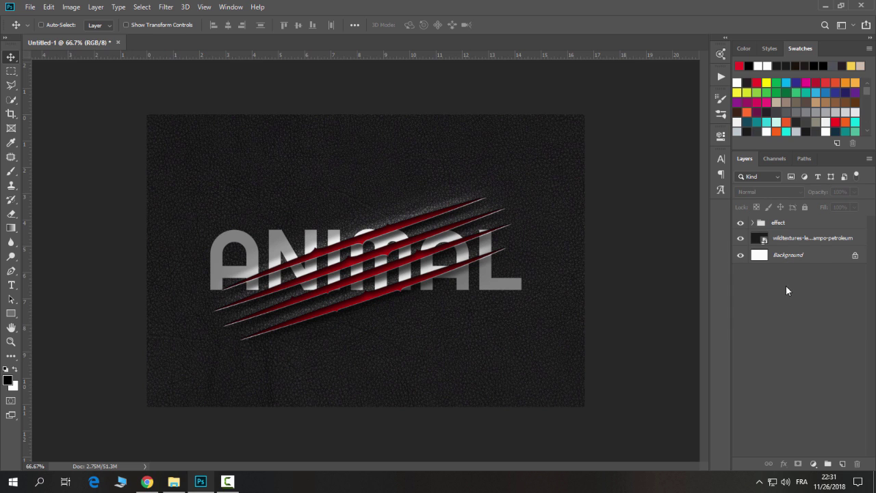
click(752, 222)
click(815, 272)
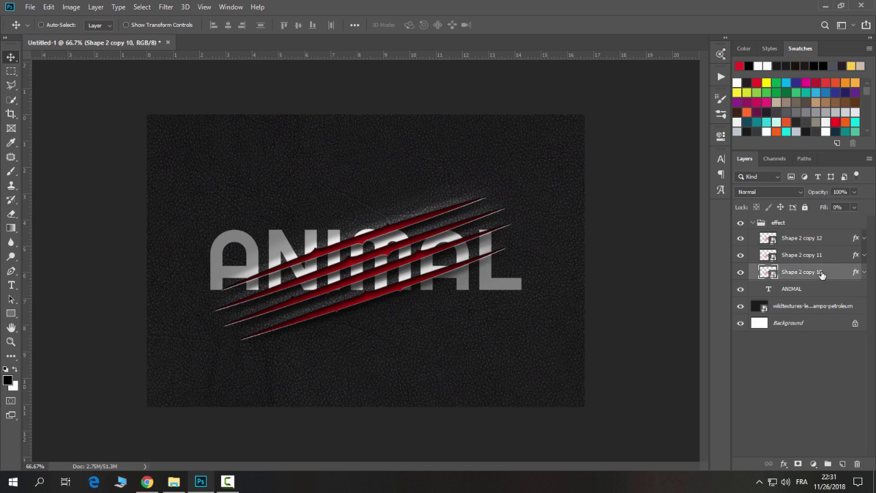
Apply a Ripple filter (Size Small, Amount about 50%) to Shape 2 copy 10
click(166, 7)
mouse_move(176, 151)
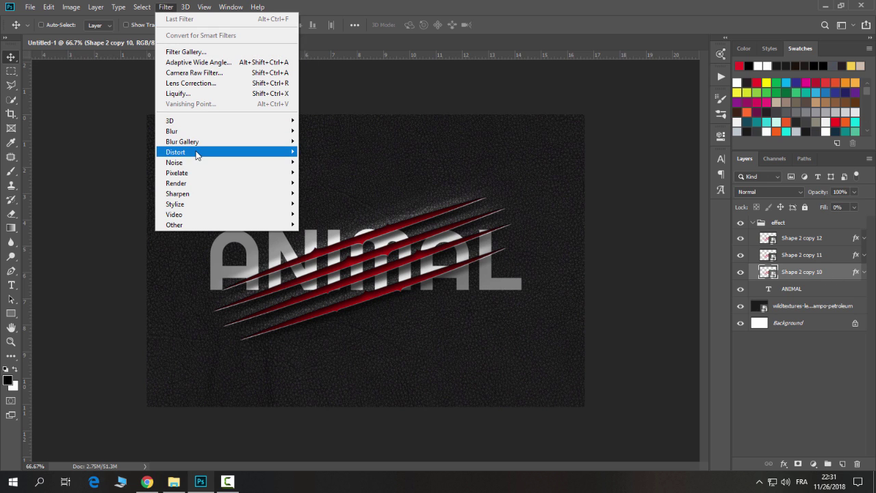
click(321, 186)
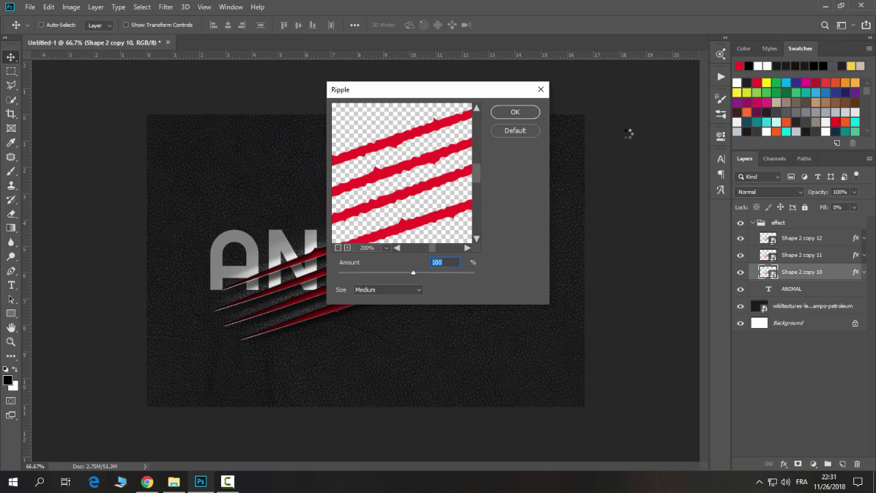
key(ctrl+minus)
click(383, 290)
click(406, 275)
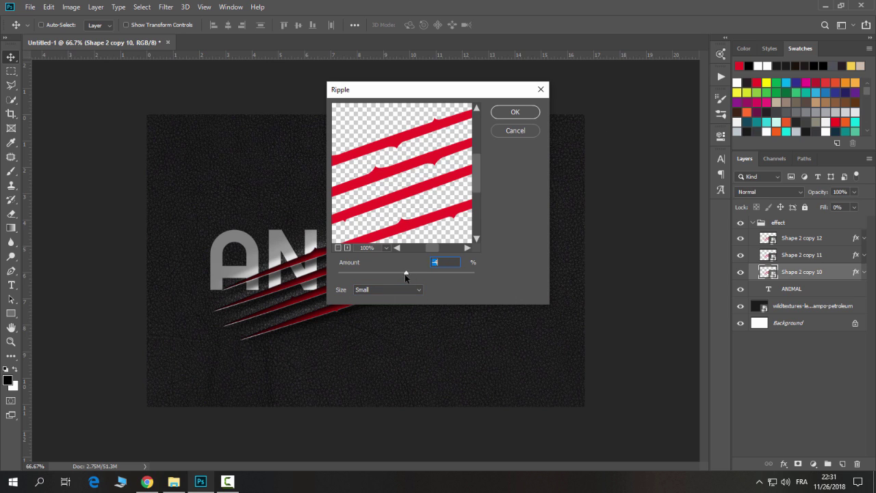
drag(404, 274, 407, 273)
click(515, 112)
Zoom in to inspect the torn scratch edges and make the Ripple smart filter visible
key(ctrl+plus)
key(ctrl+plus)
key(ctrl+minus)
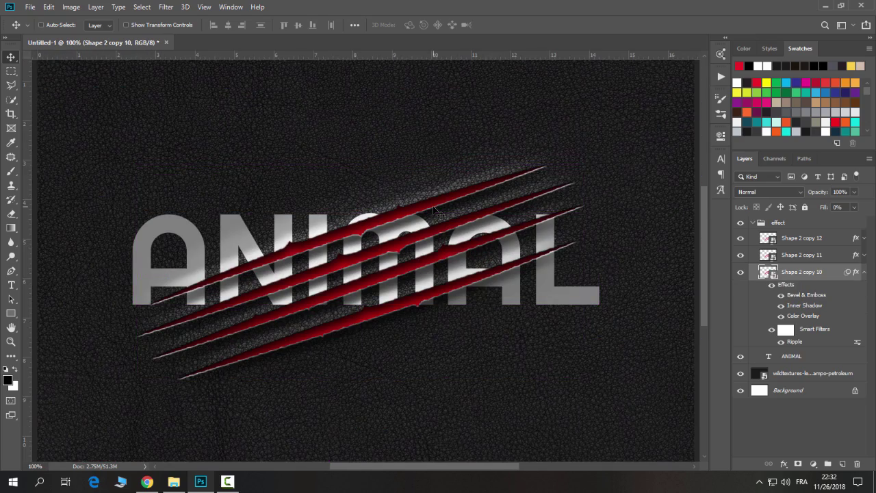
key(ctrl+plus)
key(ctrl+plus)
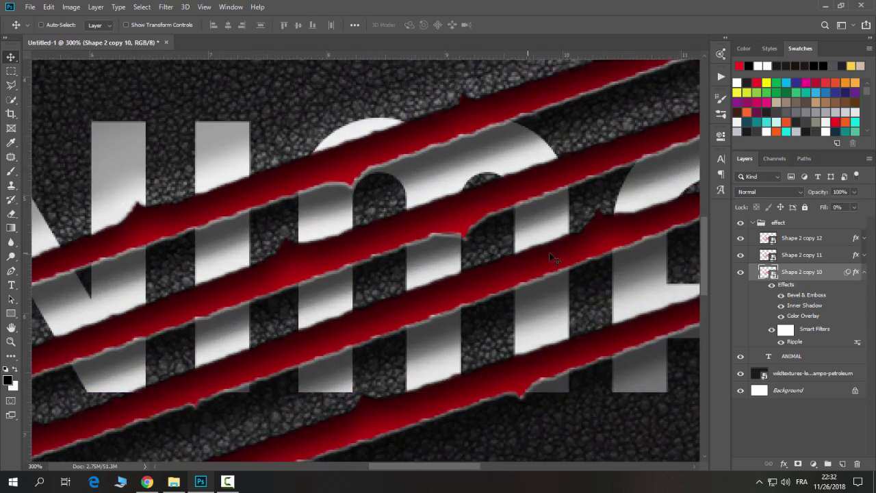
click(771, 330)
key(ctrl+minus)
key(ctrl+minus)
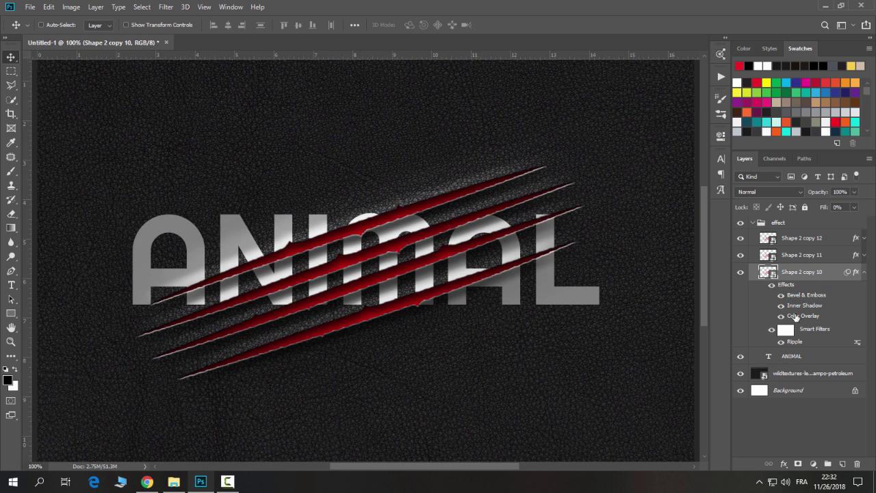
click(865, 272)
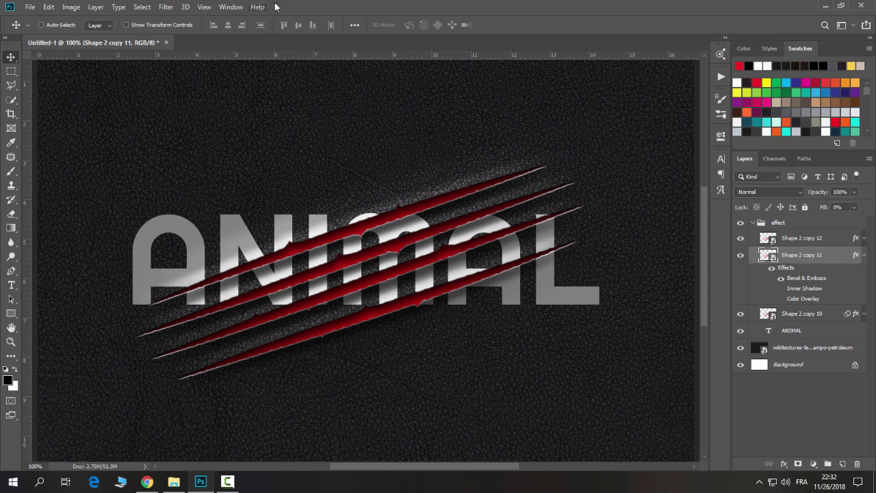
Reapply the same Ripple to Shape 2 copy 11 and Shape 2 copy 12
click(166, 7)
click(171, 19)
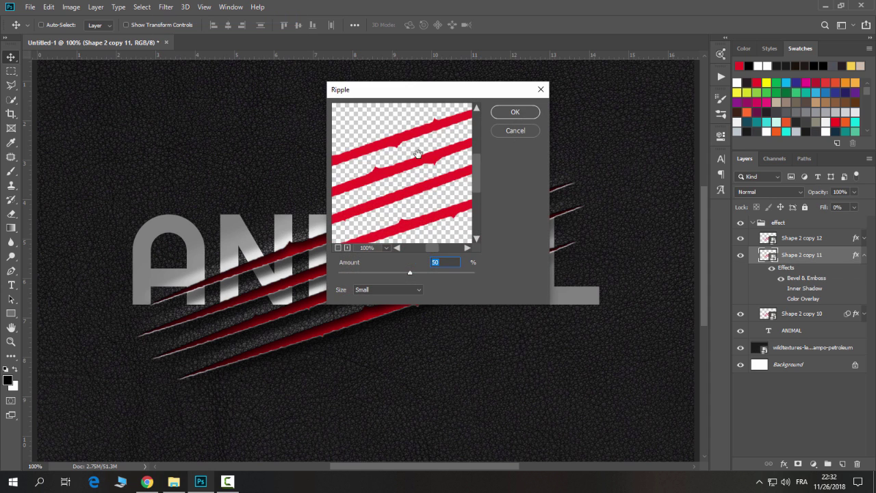
click(514, 112)
click(864, 255)
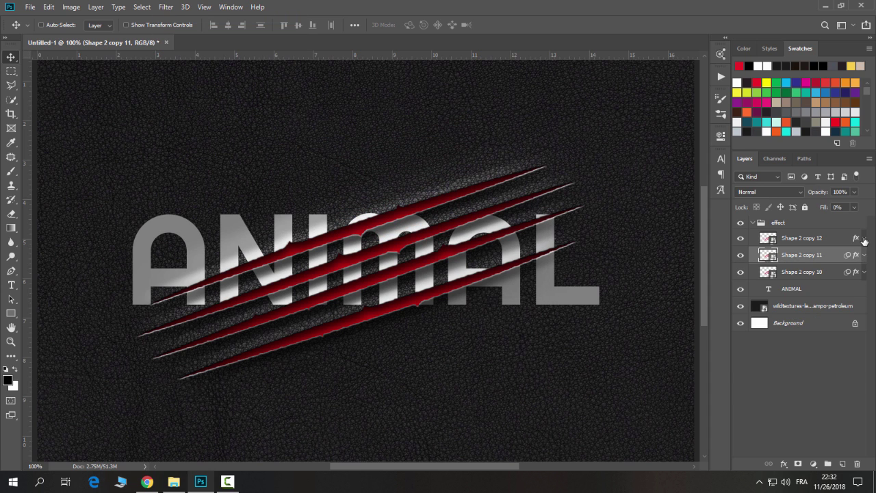
click(864, 238)
click(165, 7)
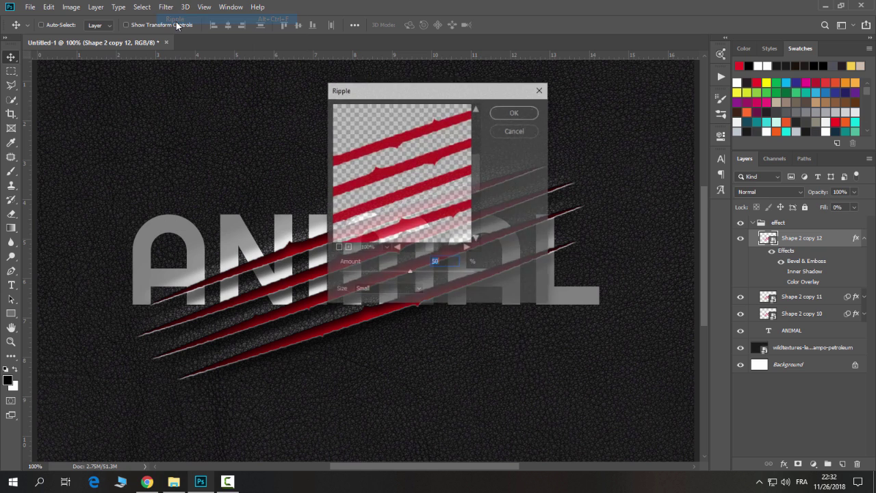
click(518, 113)
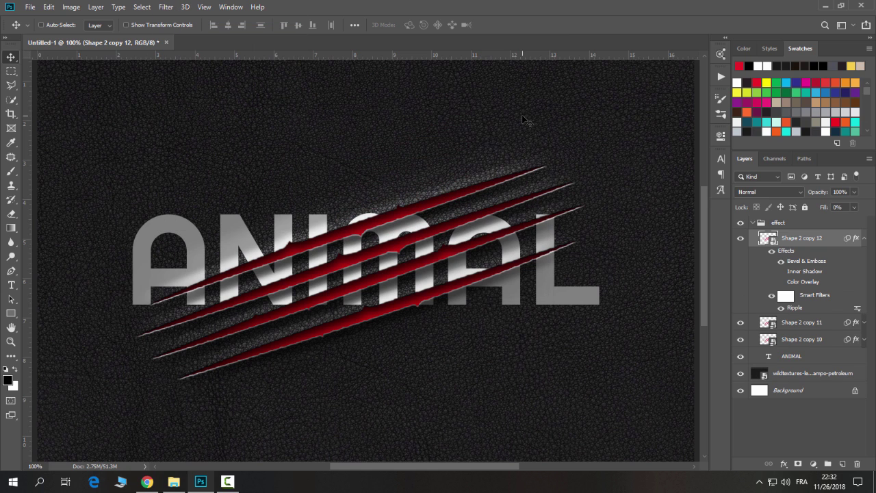
click(863, 238)
click(752, 223)
click(783, 314)
click(228, 481)
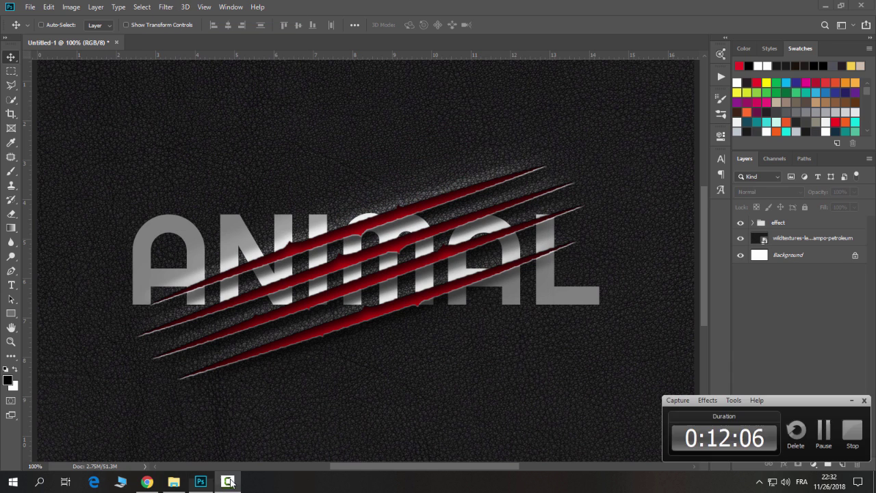